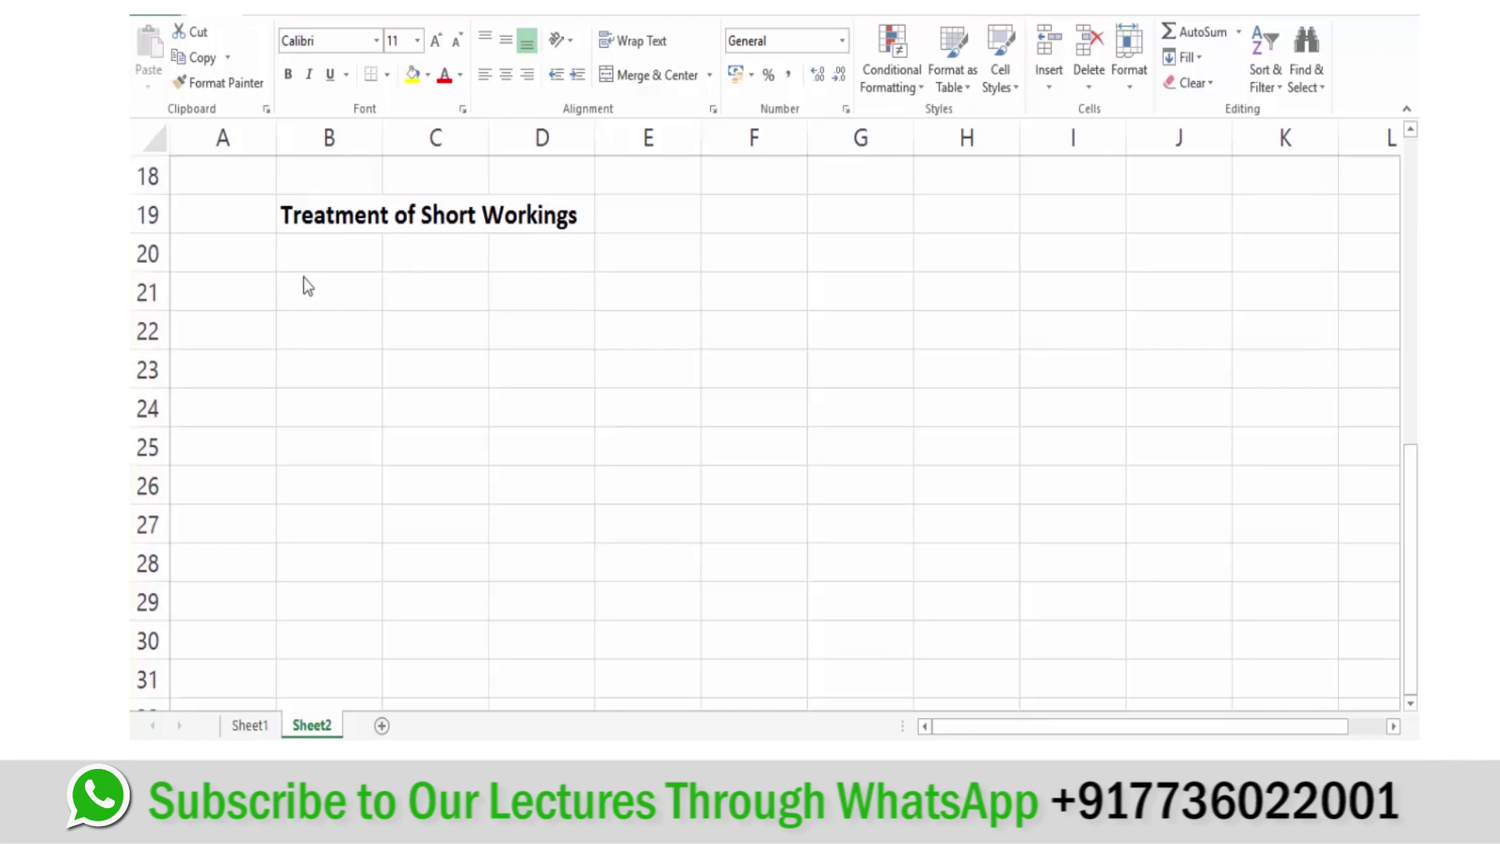
Enter the note 'Recoupment - Actual Royalty > Minimum Rent' in B21, then move to B23.
{"action": "left_click", "coordinate": [329, 297]}
{"action": "type", "text": "Rec"}
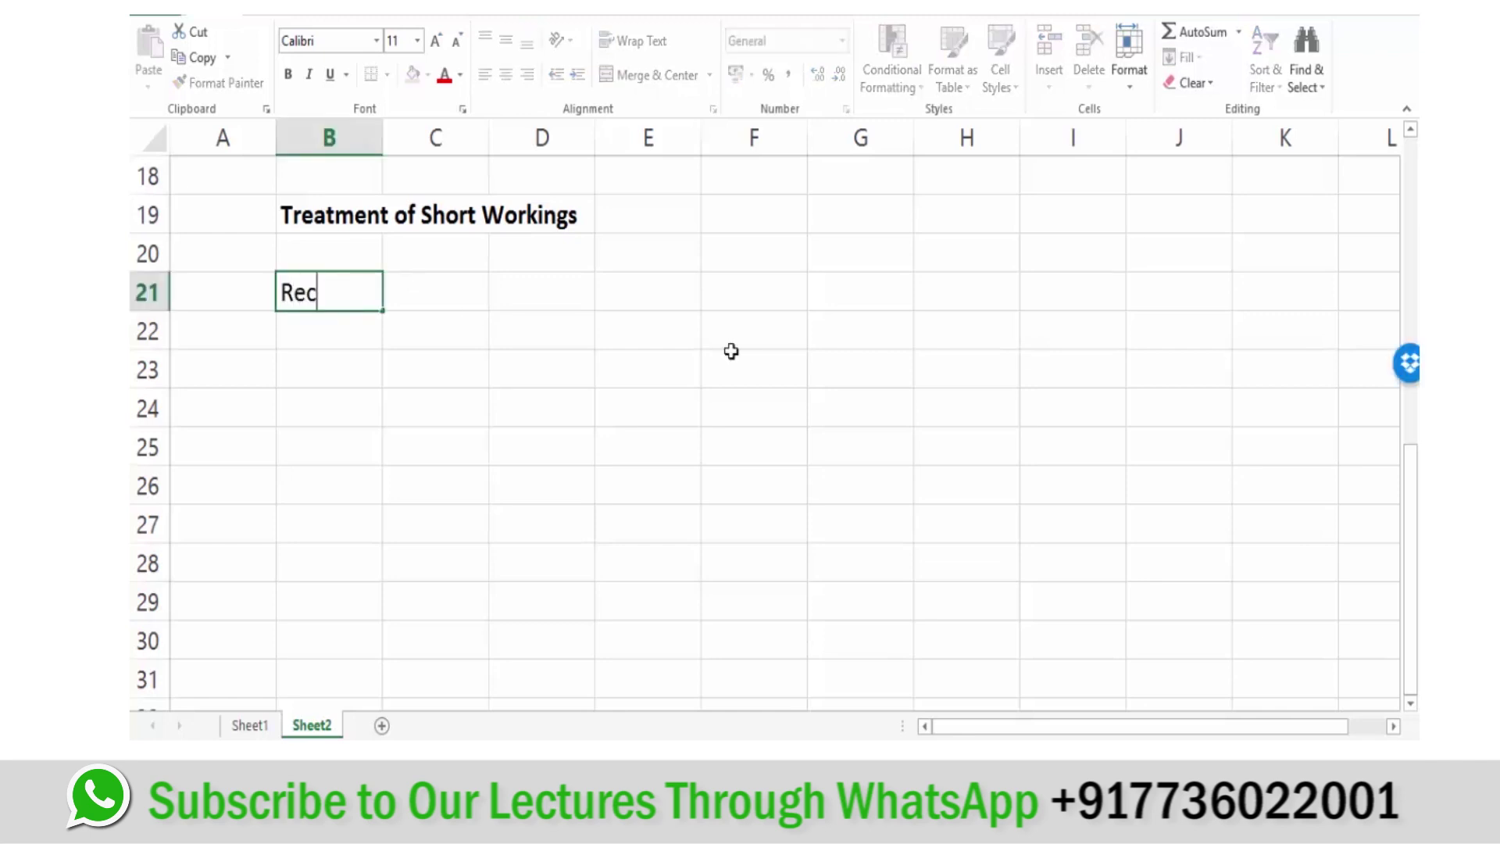
{"action": "type", "text": "oupment ="}
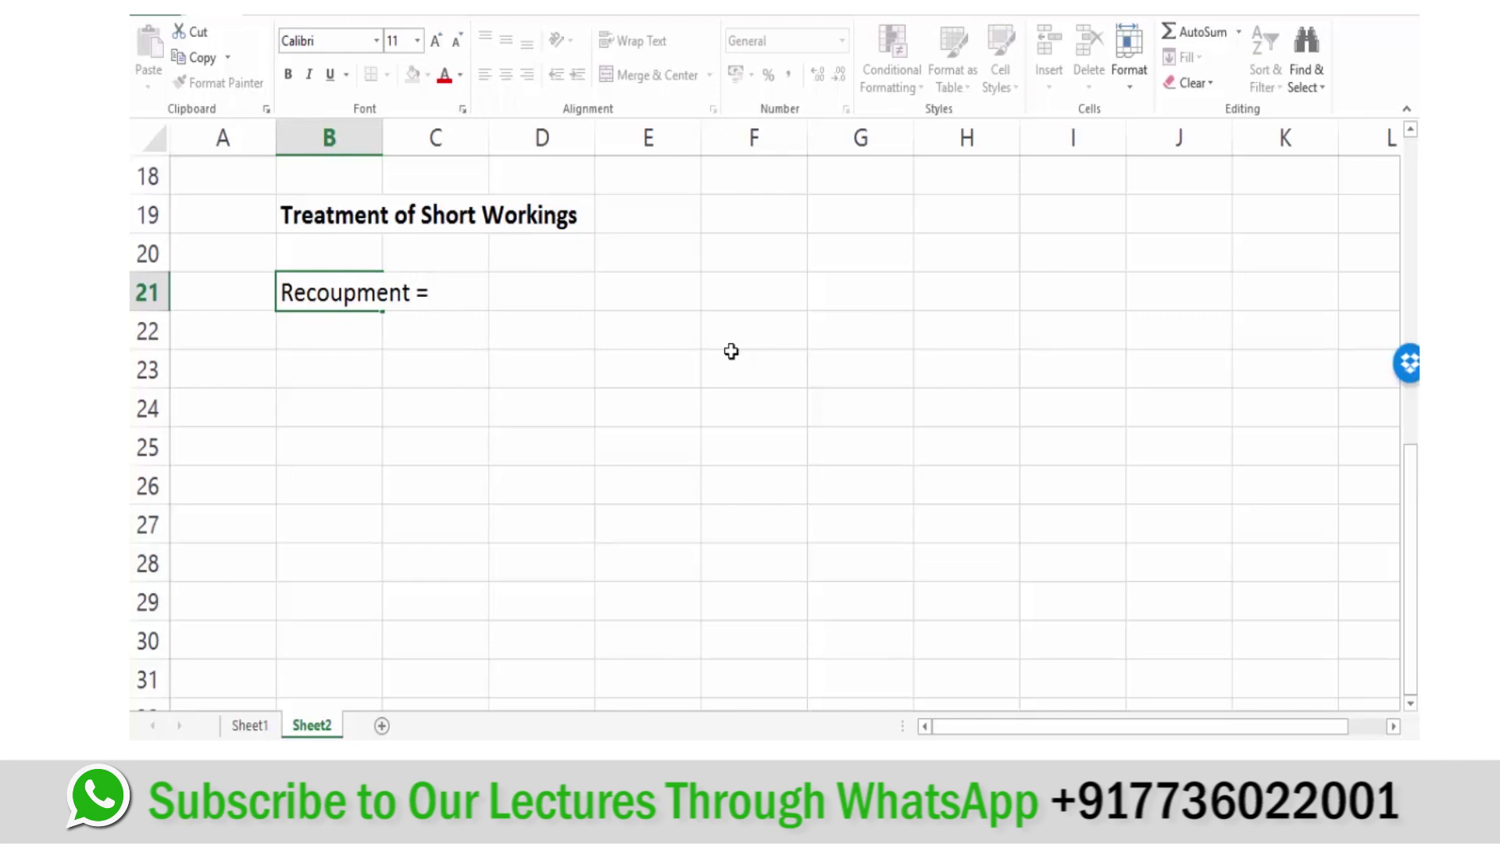
{"action": "key", "text": "BackSpace"}
{"action": "type", "text": "- Actual R"}
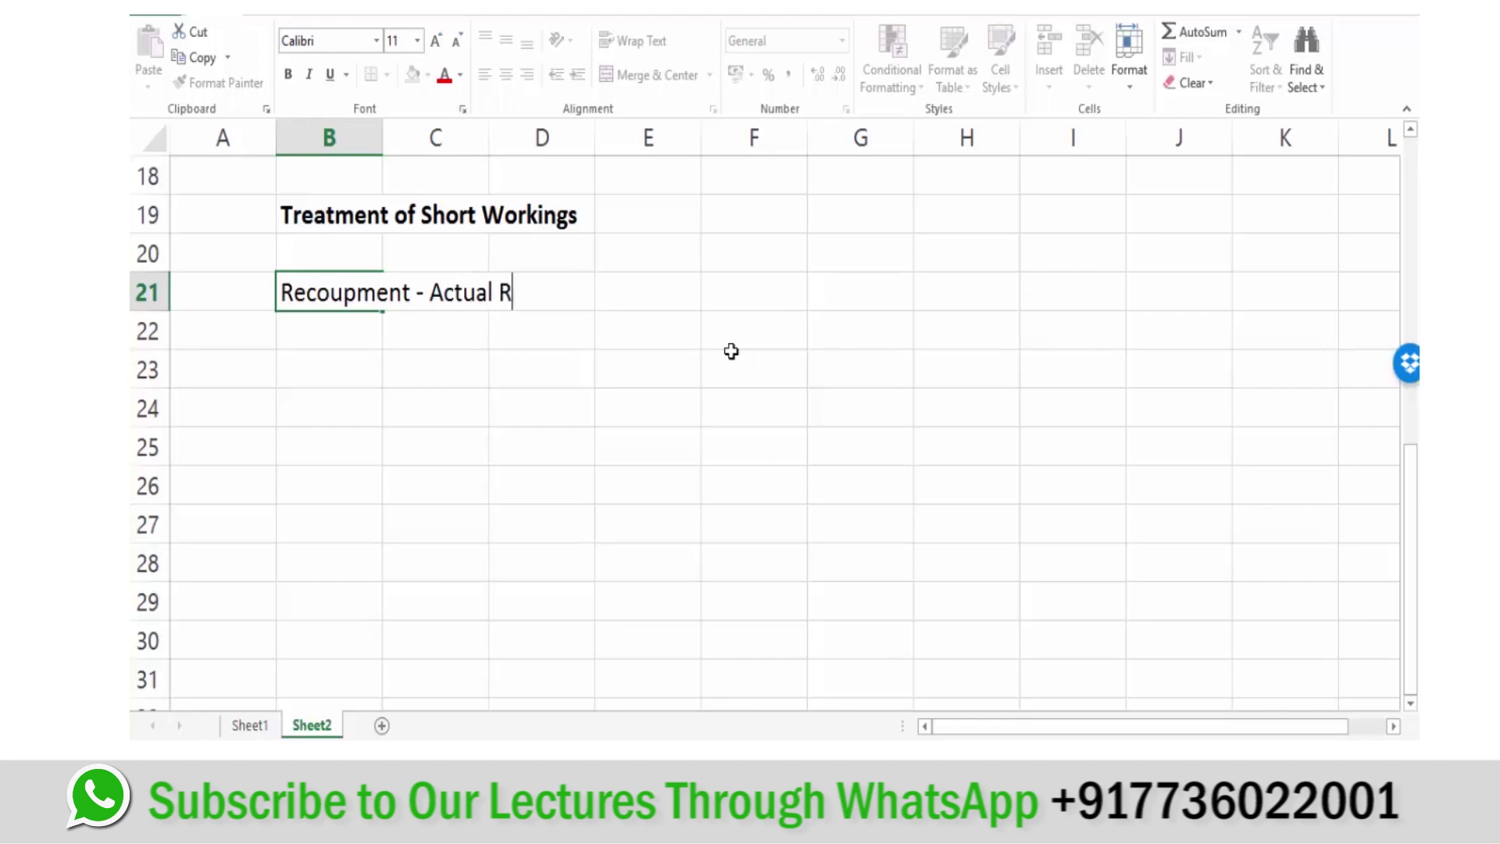
{"action": "type", "text": "oyalty > M"}
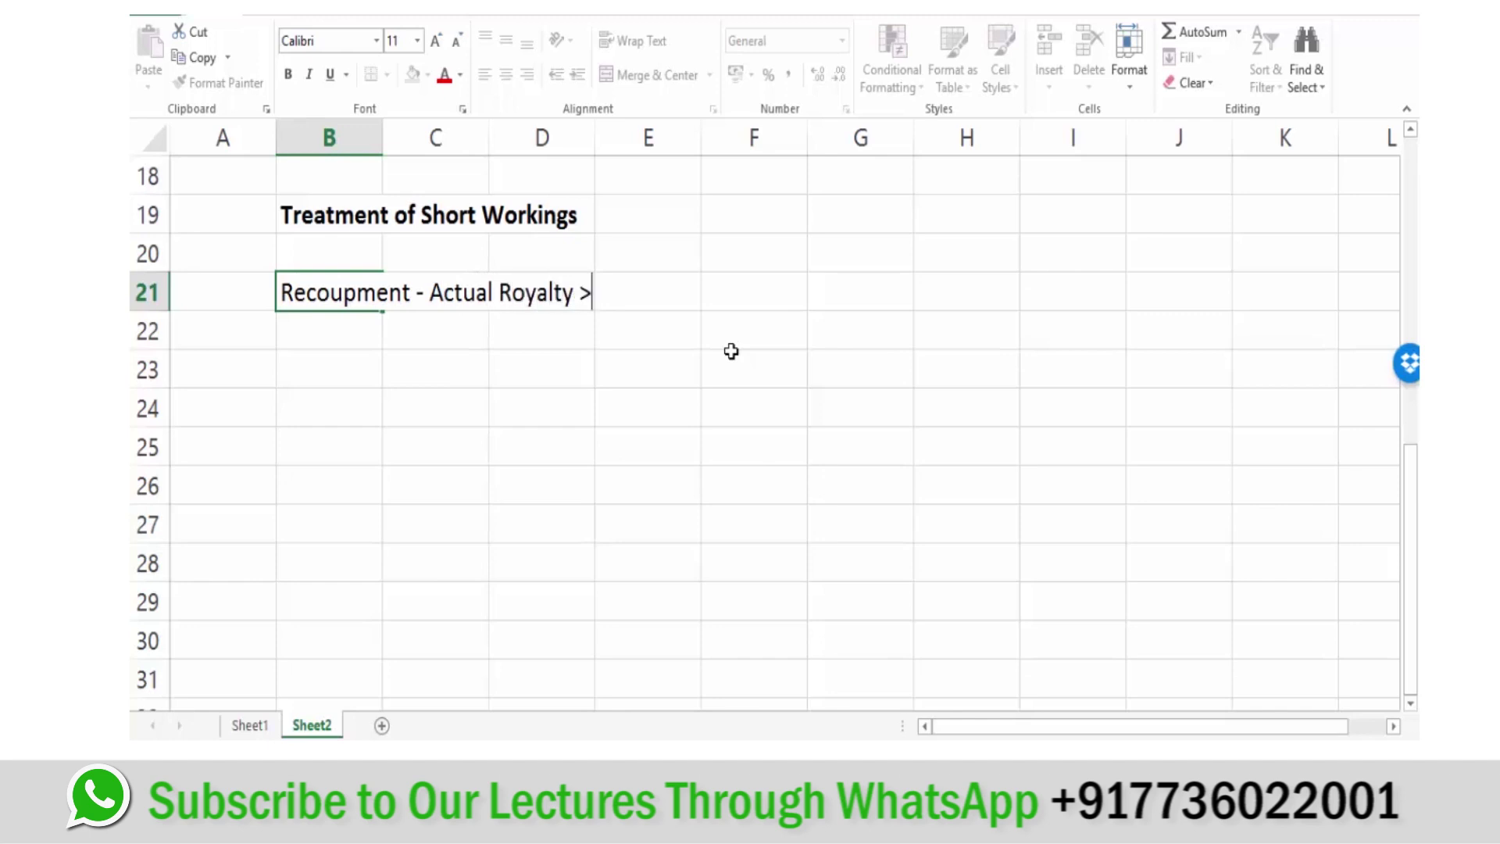
{"action": "type", "text": "inimum Rent"}
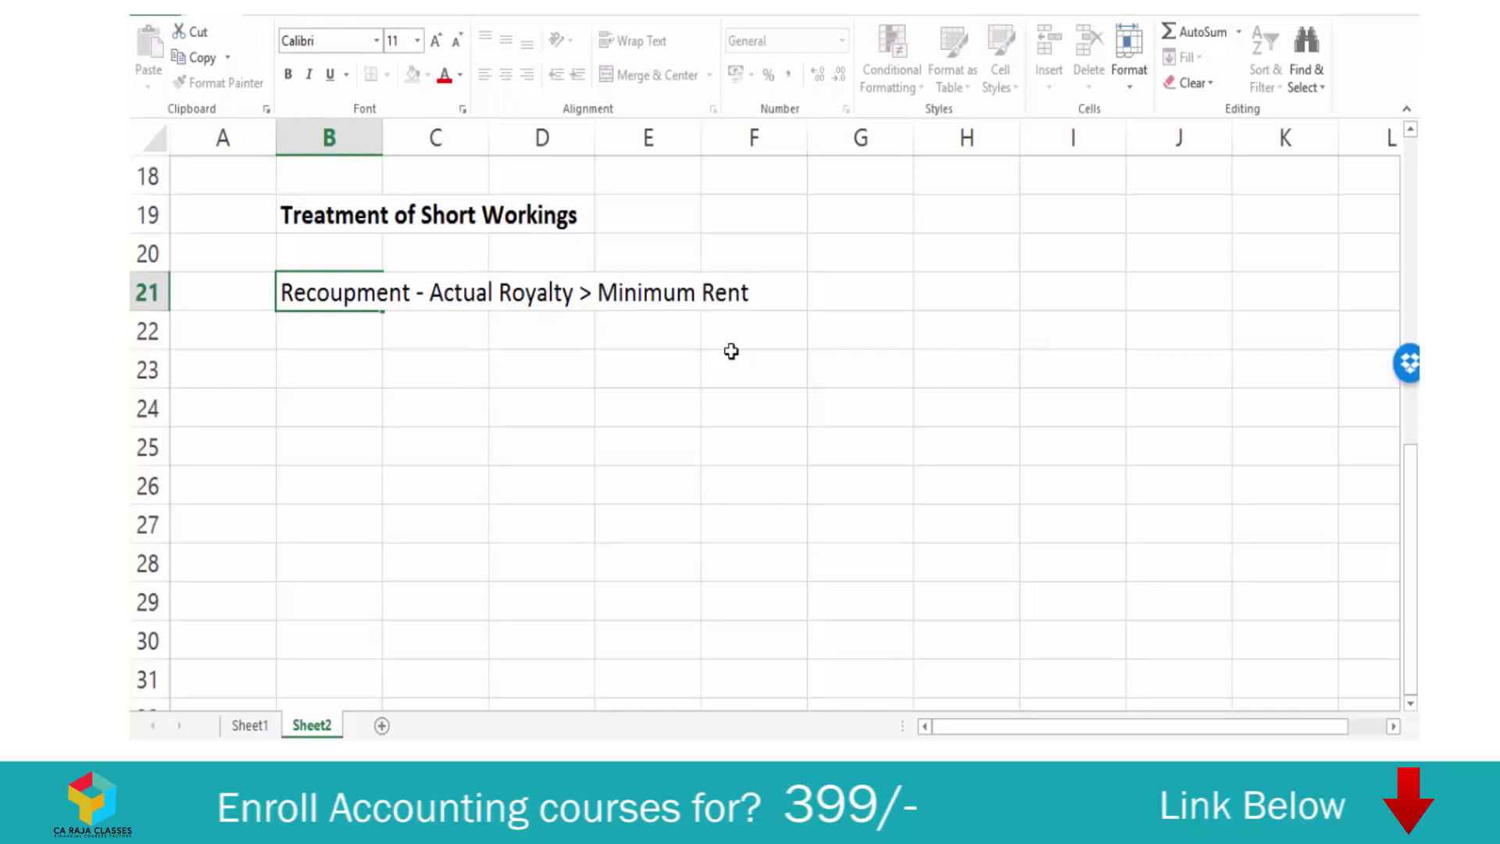
{"action": "key", "text": "Return"}
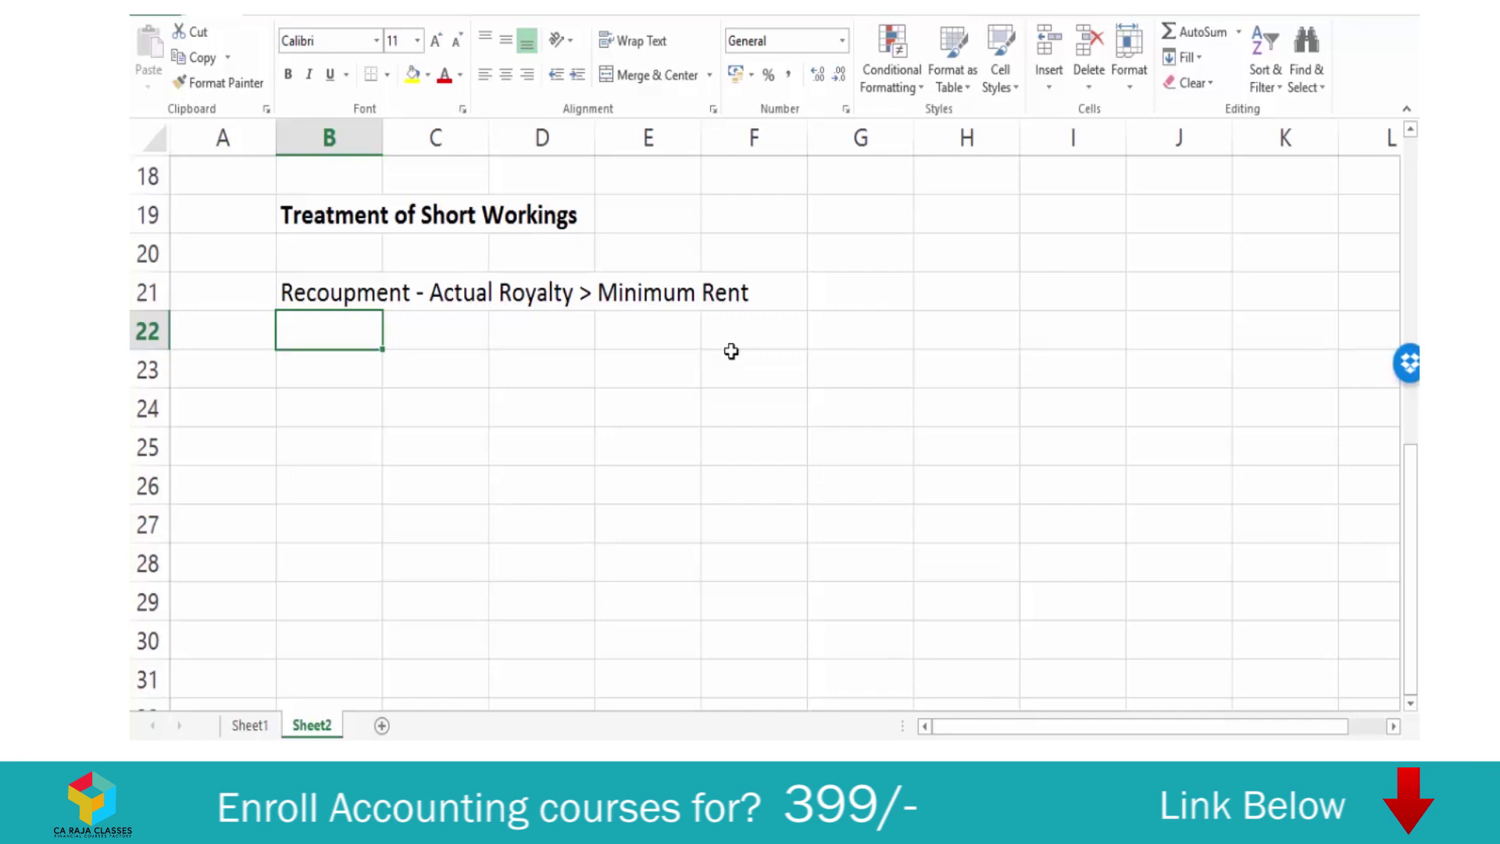
{"action": "key", "text": "Down"}
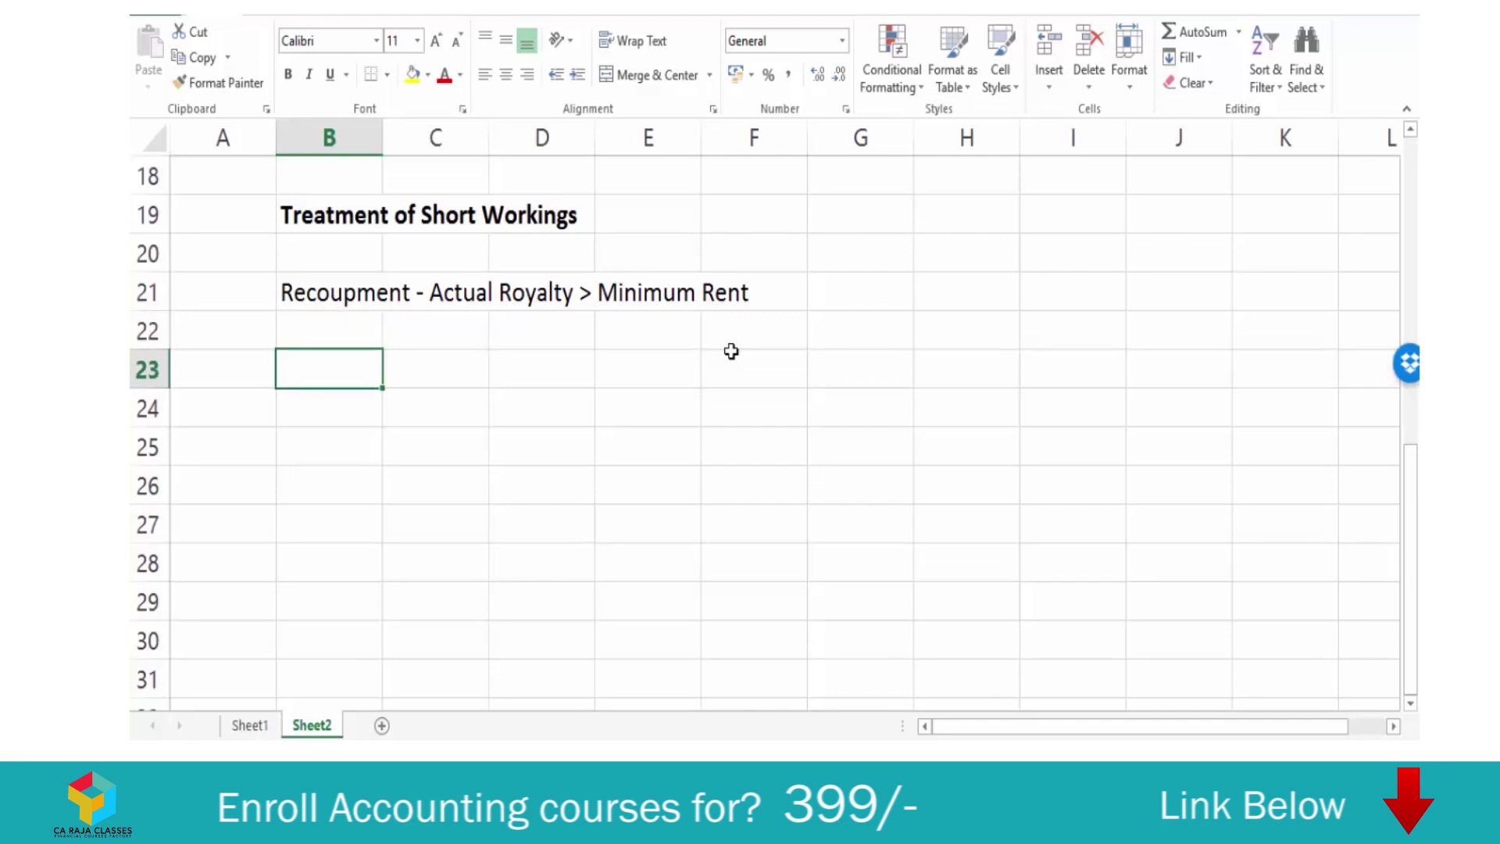
Enter 'P&L a/c' in B23 and 'Carried Forward - B/ S - Current Asset' in B25.
{"action": "type", "text": "P&"}
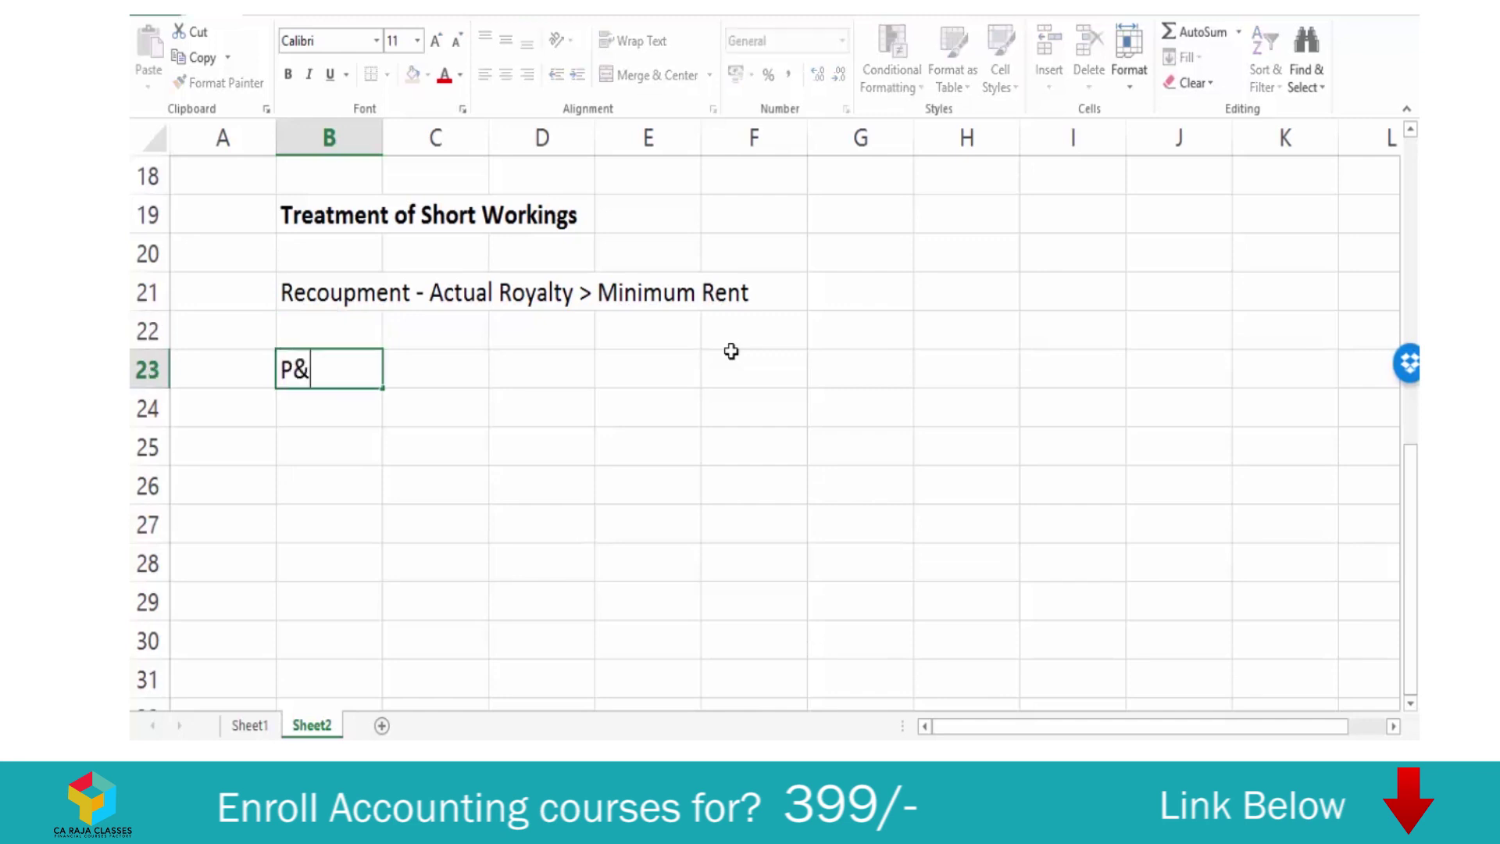
{"action": "type", "text": "L a/c"}
{"action": "key", "text": "Return"}
{"action": "key", "text": "Return"}
{"action": "type", "text": "Carried "}
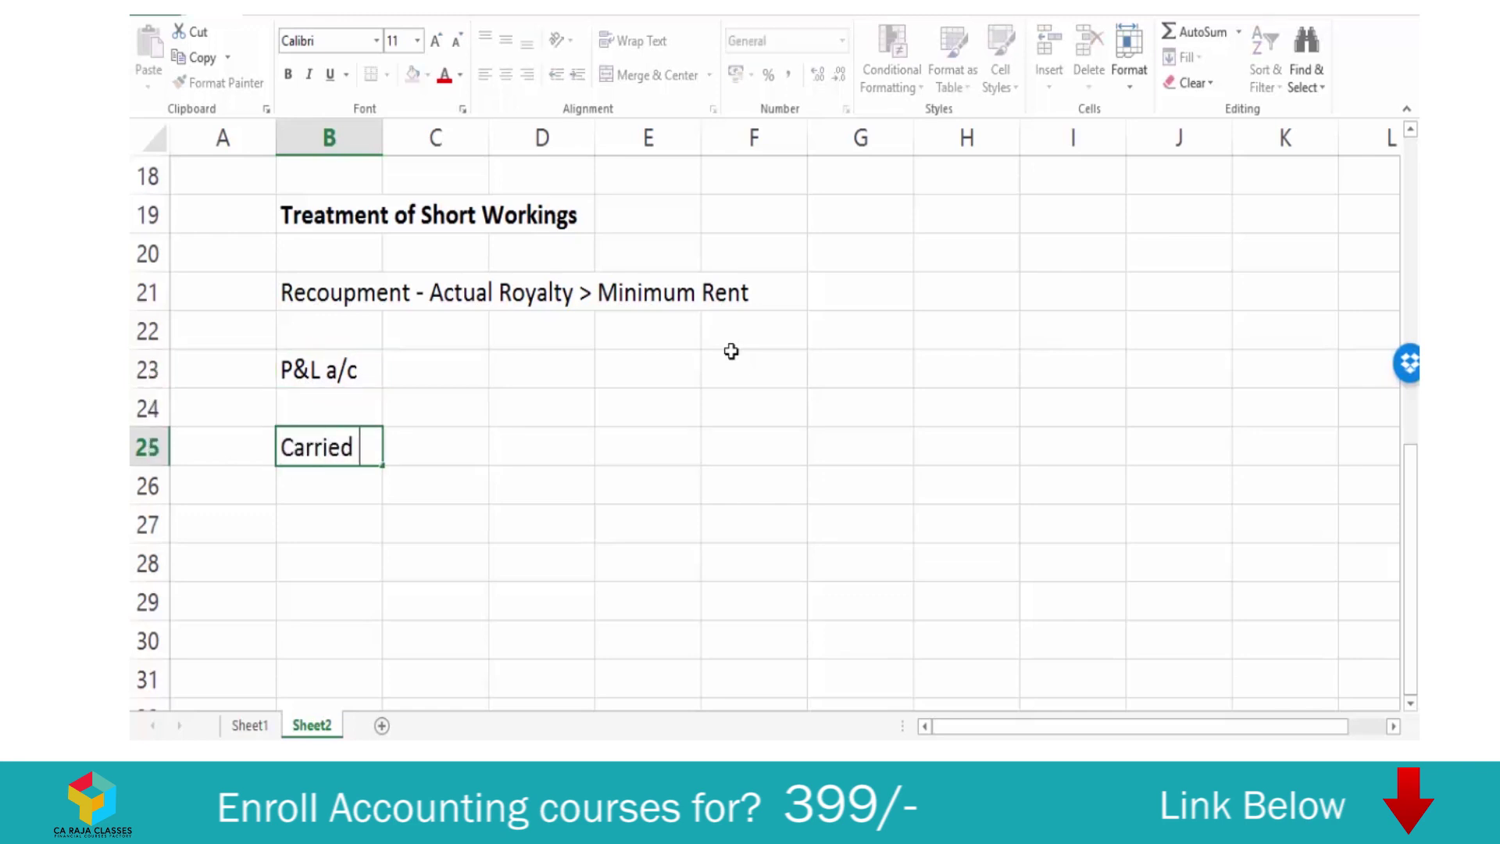
{"action": "type", "text": "Forward "}
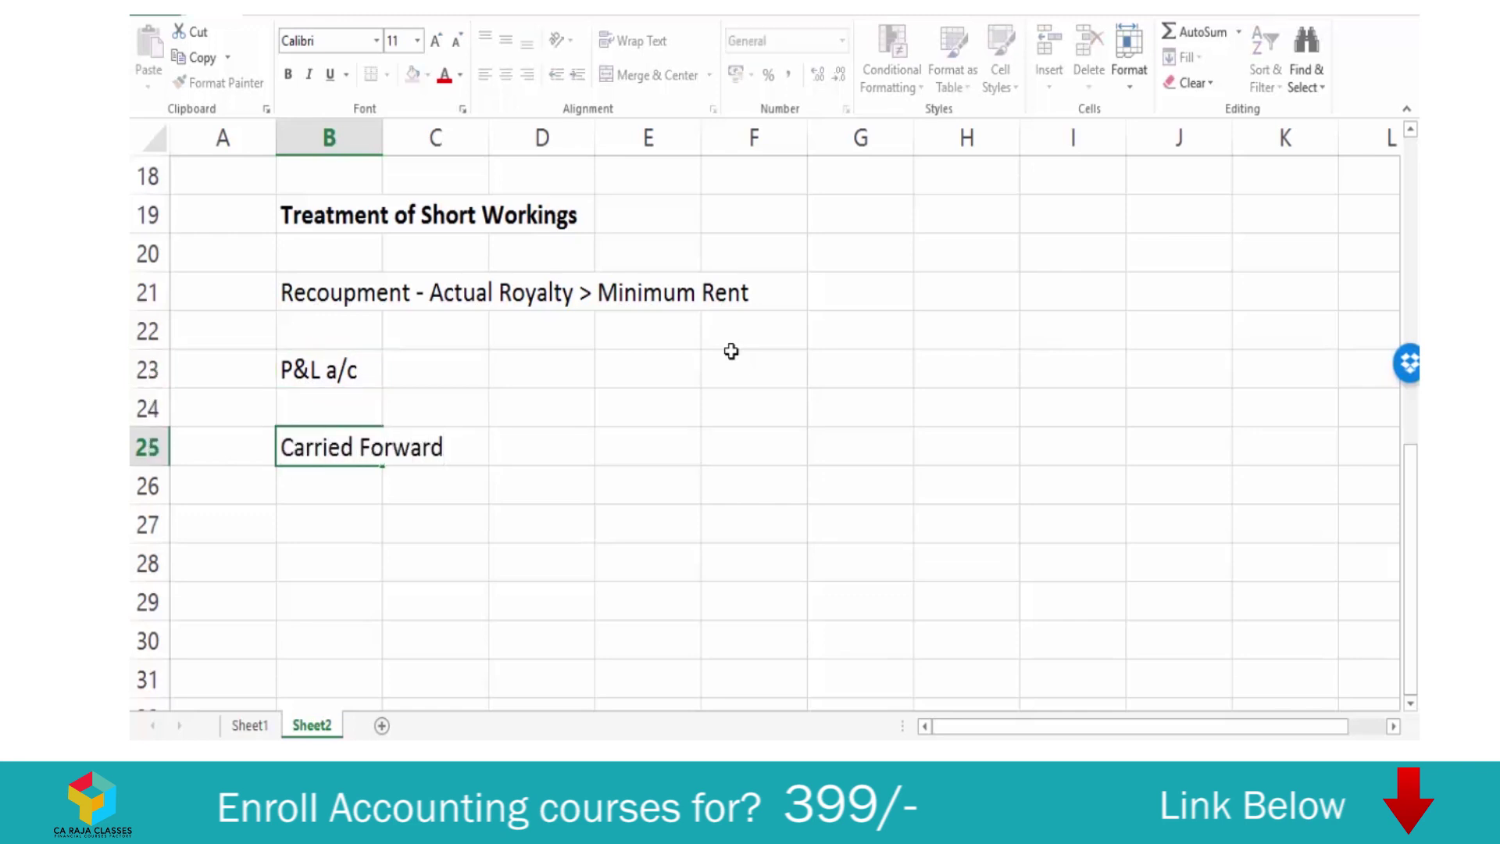
{"action": "type", "text": "- B/ S - Current A"}
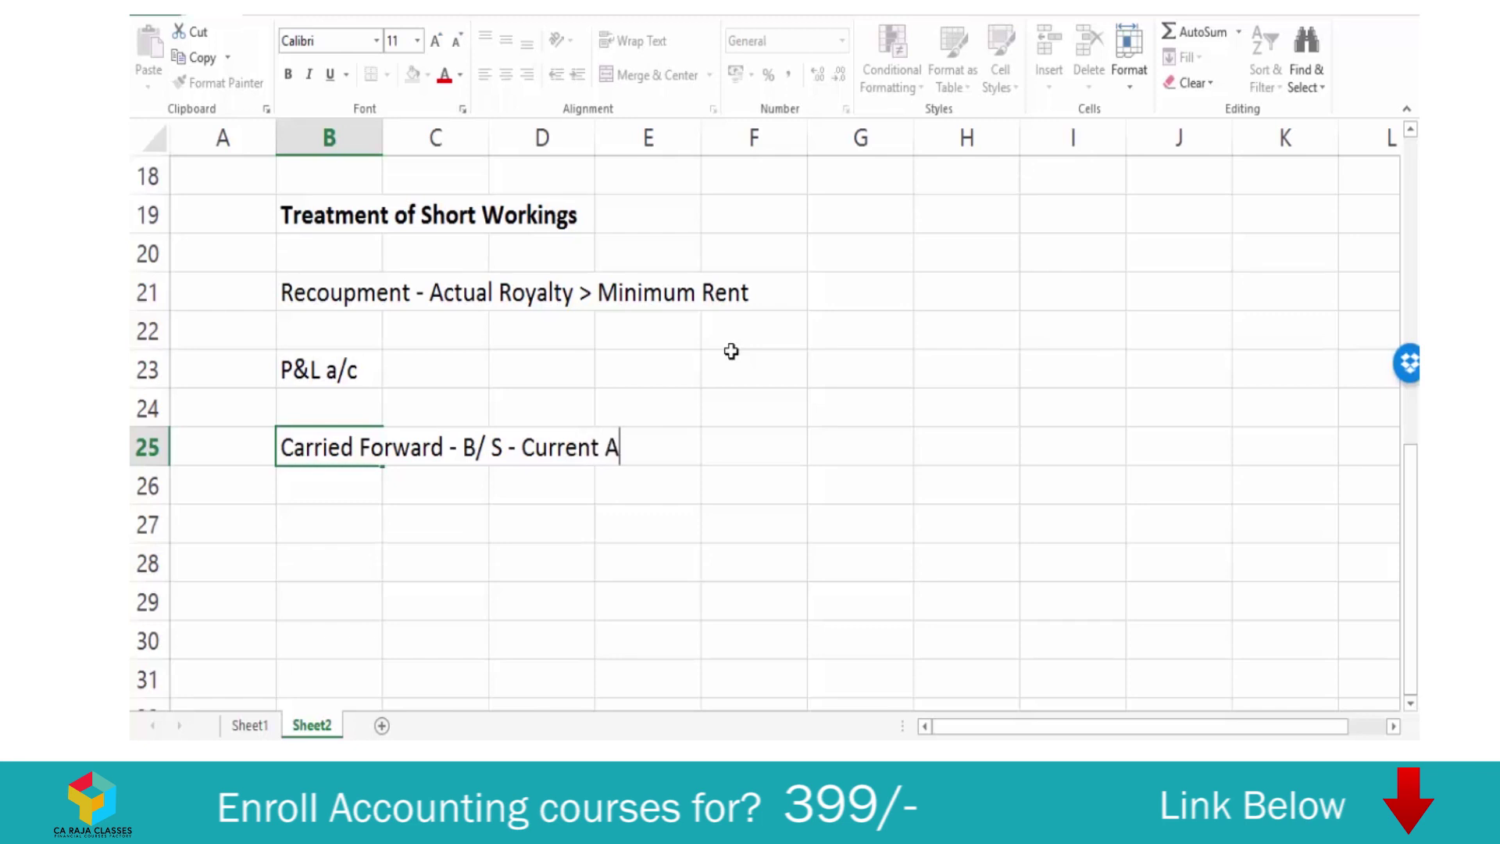
{"action": "type", "text": "sset"}
{"action": "key", "text": "Return"}
{"action": "key", "text": "Return"}
Write 'Minimum Rent = Actual Royalty + Shortworkings' in B27, correcting the typo in Shortworkings.
{"action": "type", "text": "Mini"}
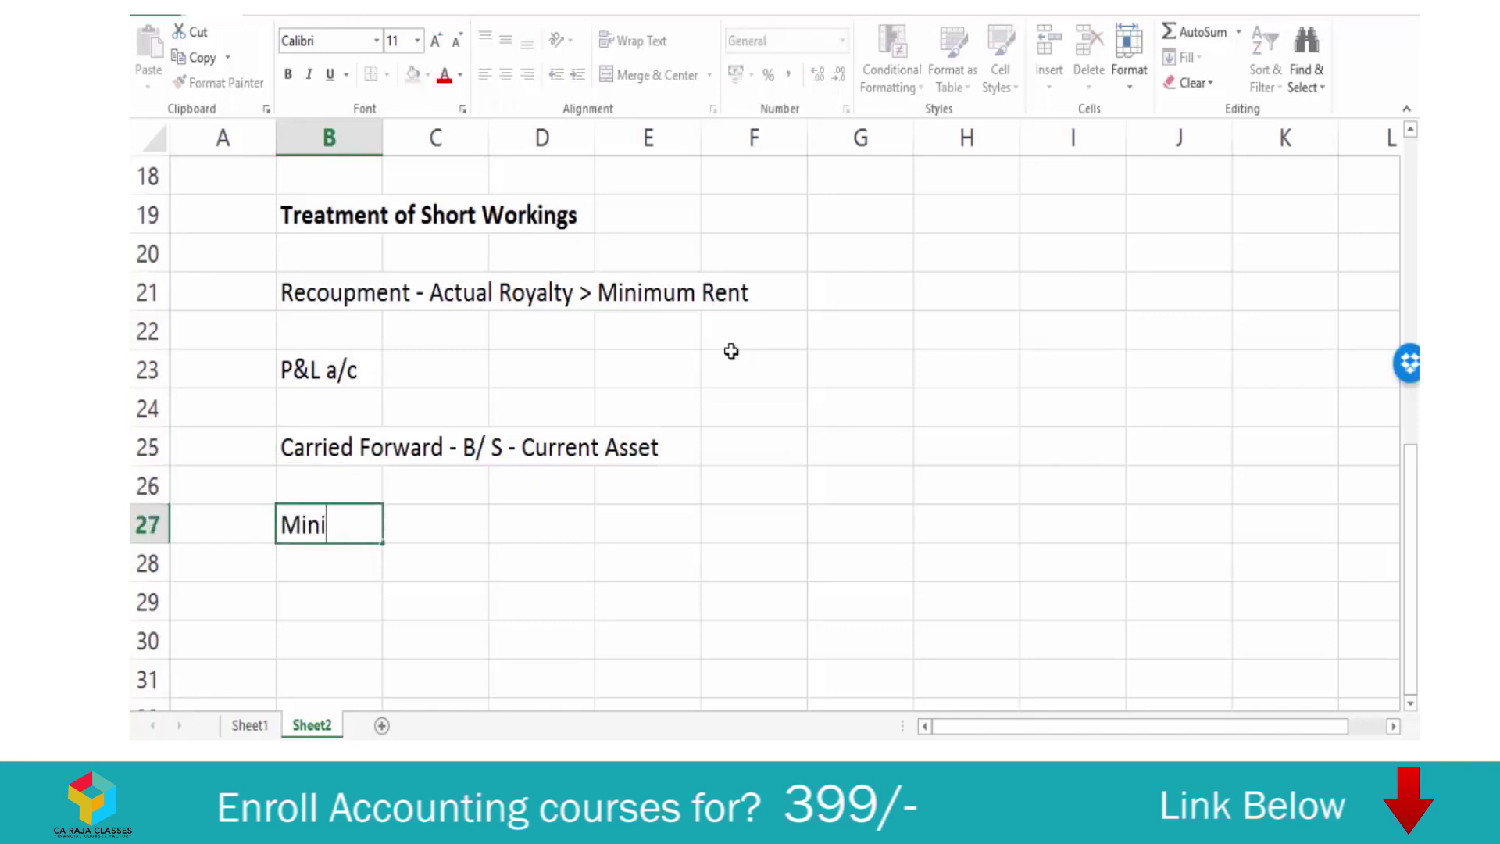
{"action": "type", "text": "mum Rent "}
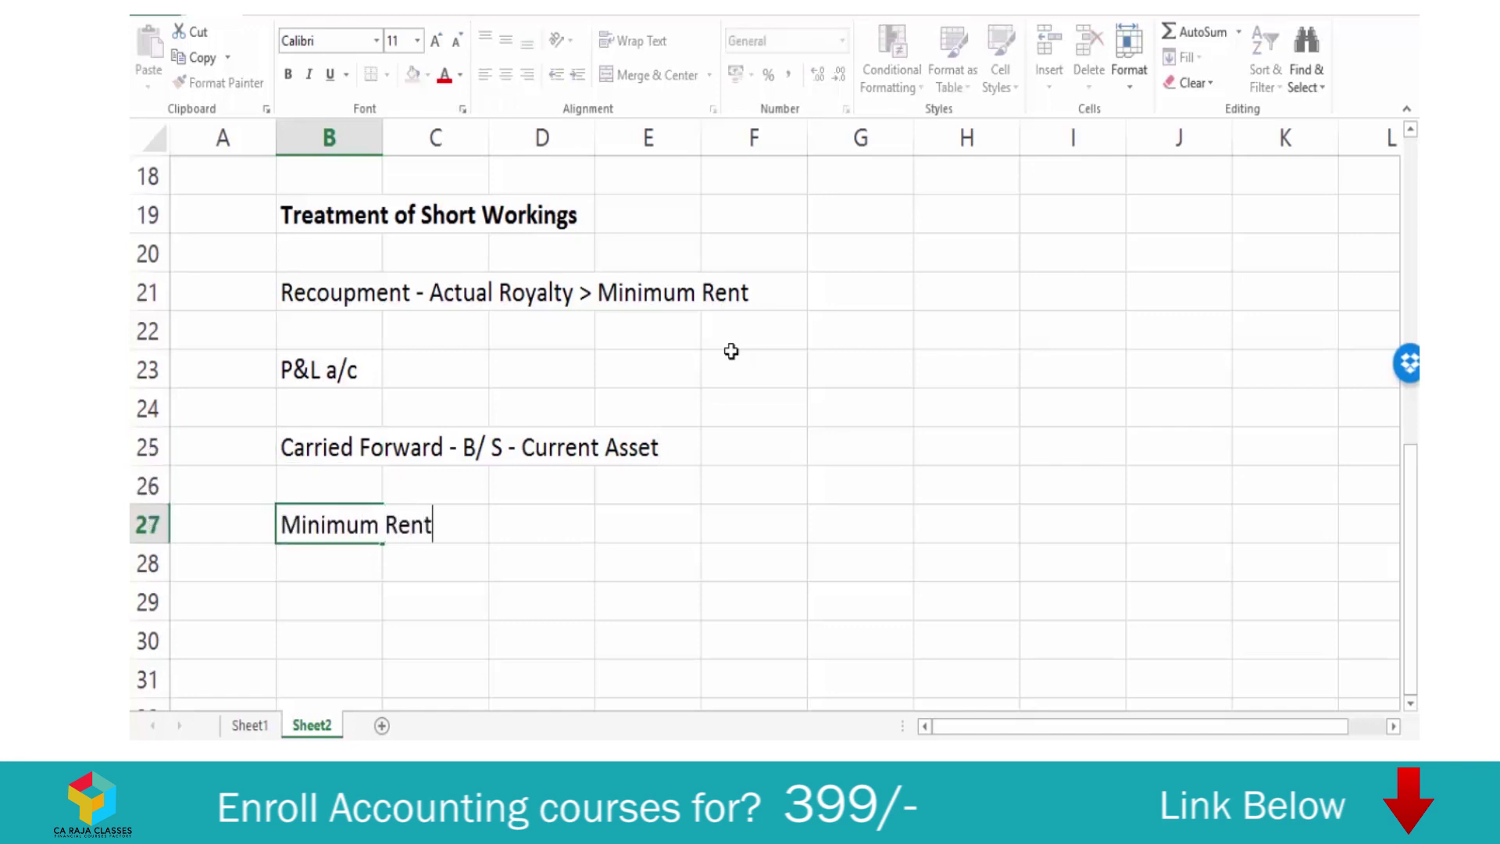
{"action": "type", "text": "= Actual Roy"}
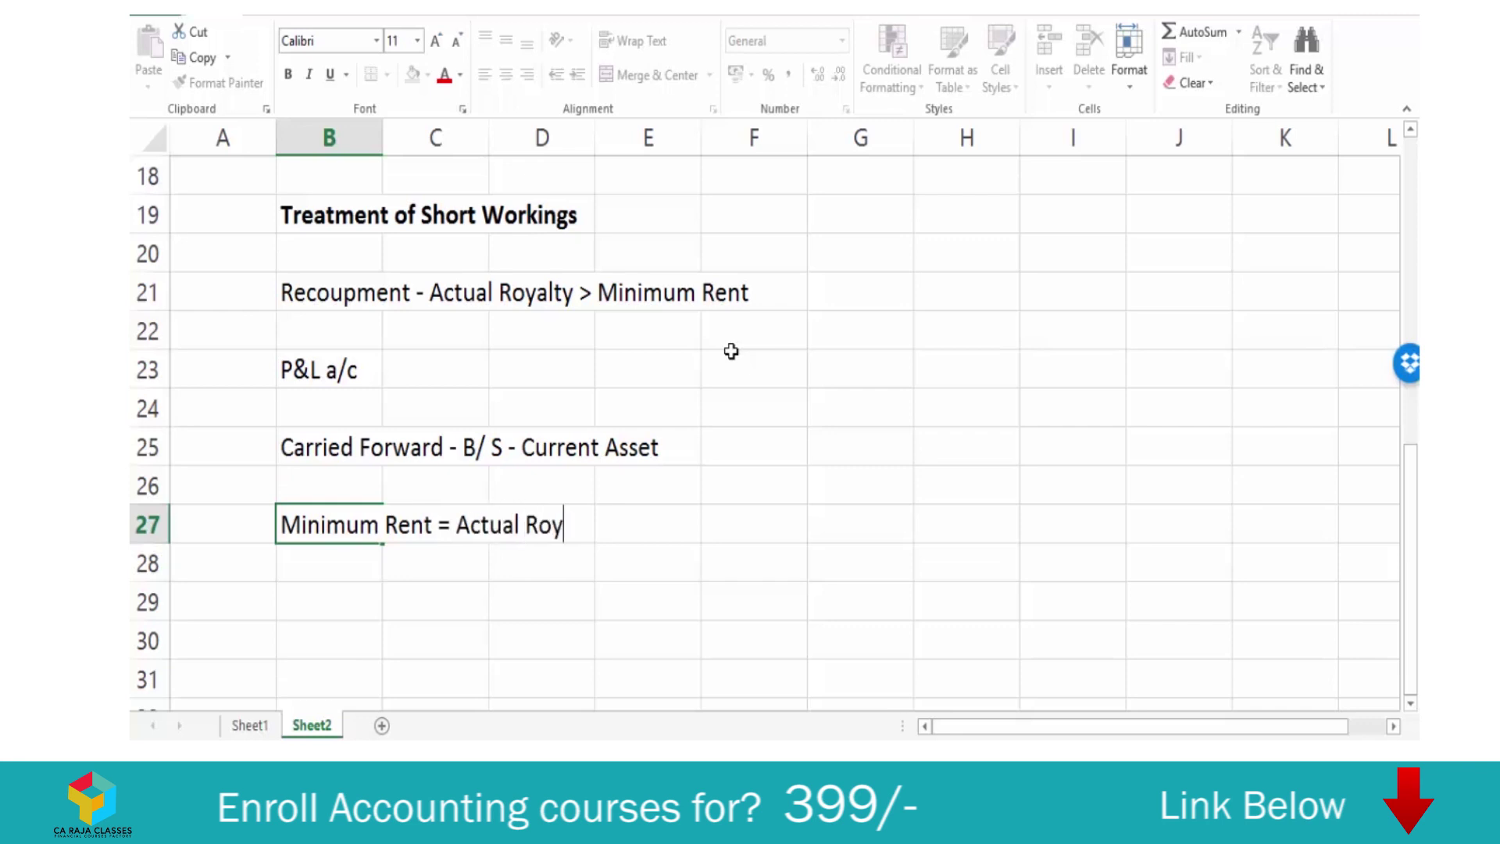
{"action": "type", "text": "alty + Shortworkings"}
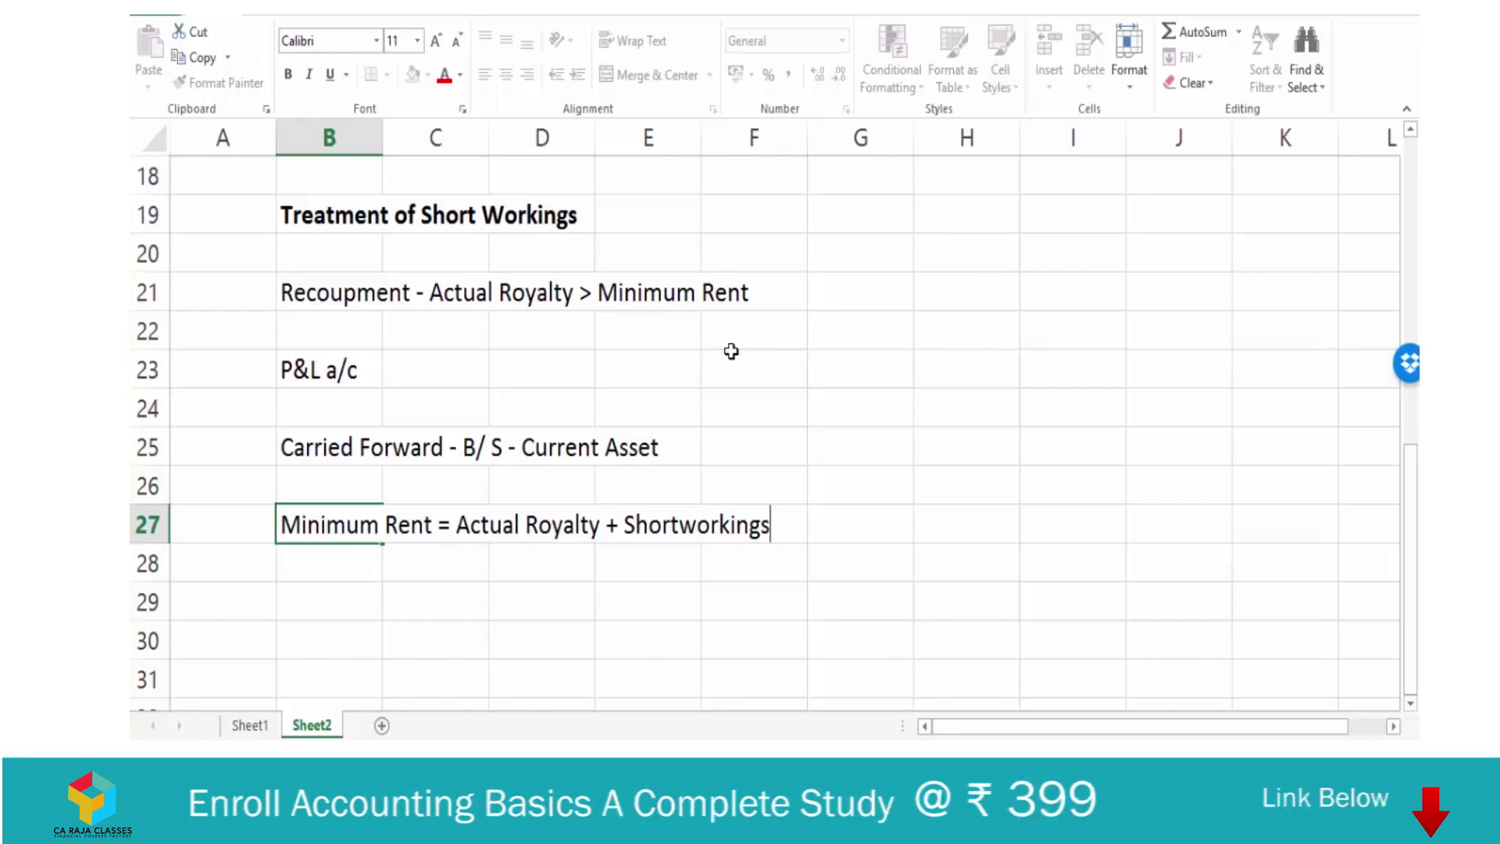
{"action": "key", "text": "Return"}
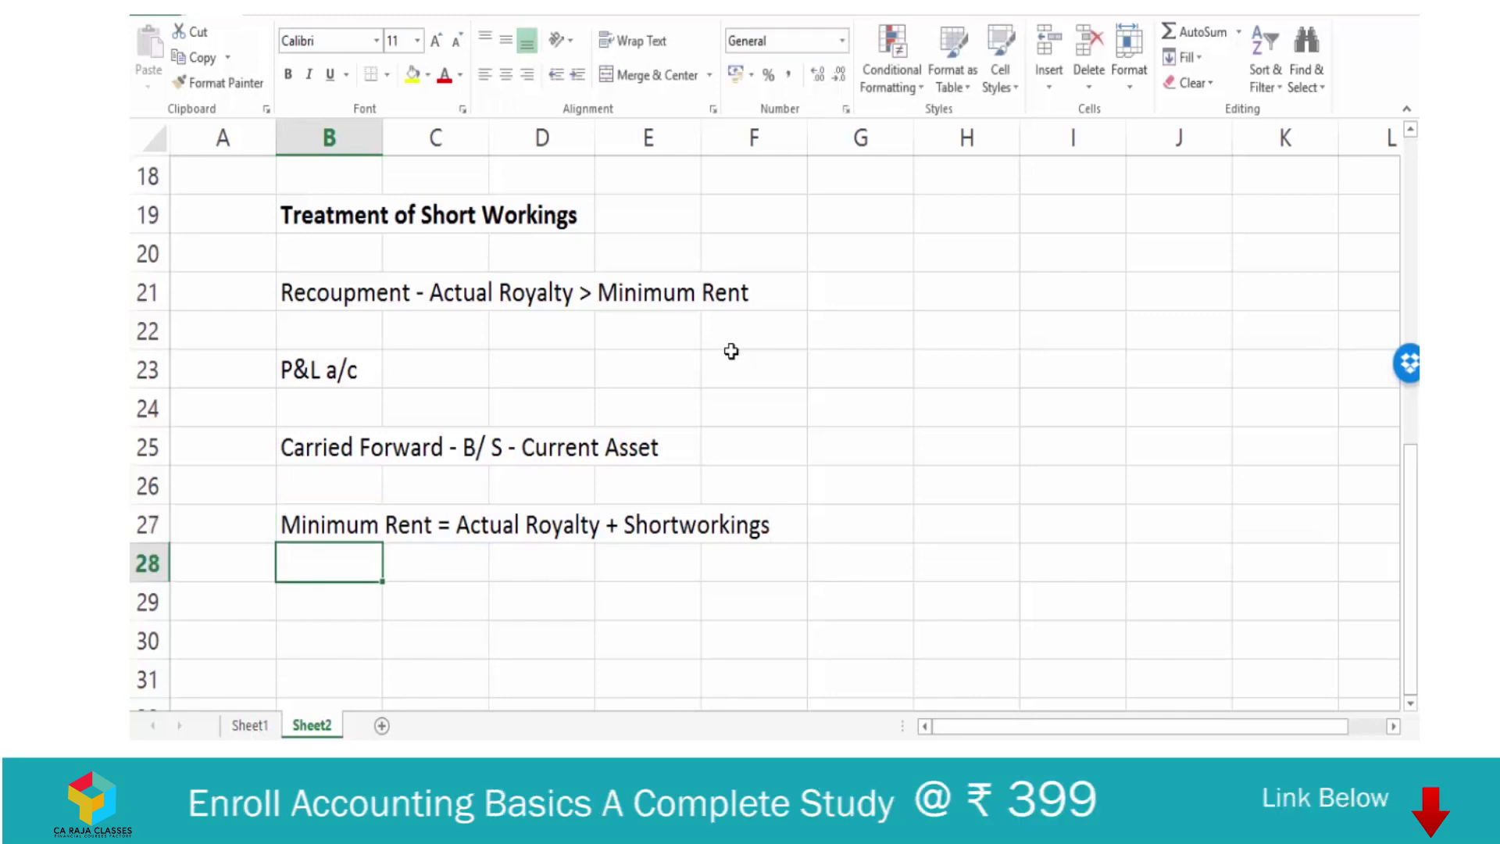
{"action": "scroll", "coordinate": [732, 351], "scroll_direction": "down", "scroll_amount": 3}
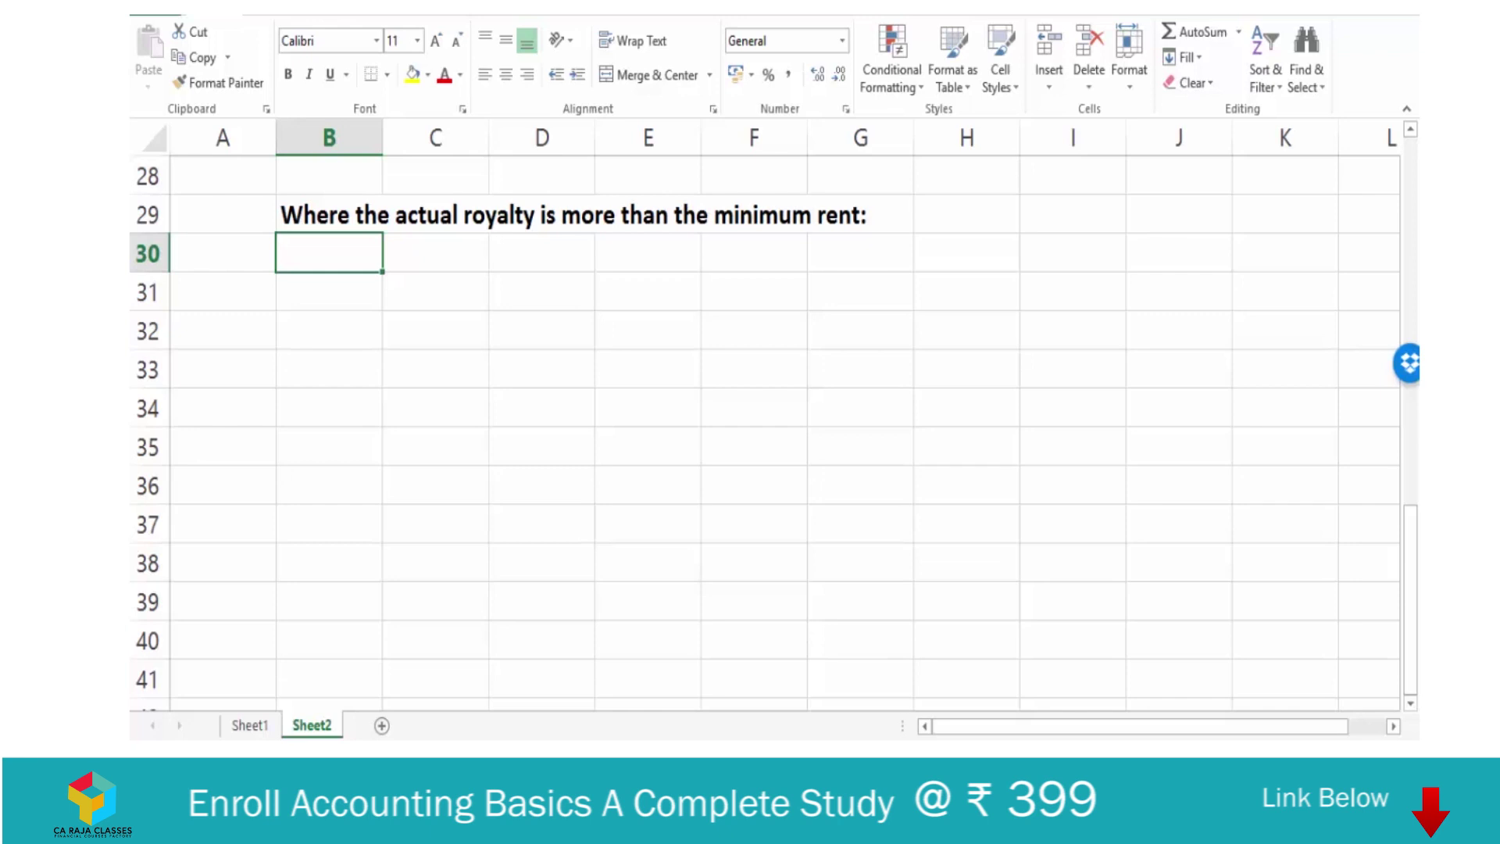
Enter 'Royalties a/c Dr', 'To Landlord a/c' and '(Actual Royalty > Min. Rent)' in B31:B33.
{"action": "left_click", "coordinate": [329, 292]}
{"action": "type", "text": "Ro"}
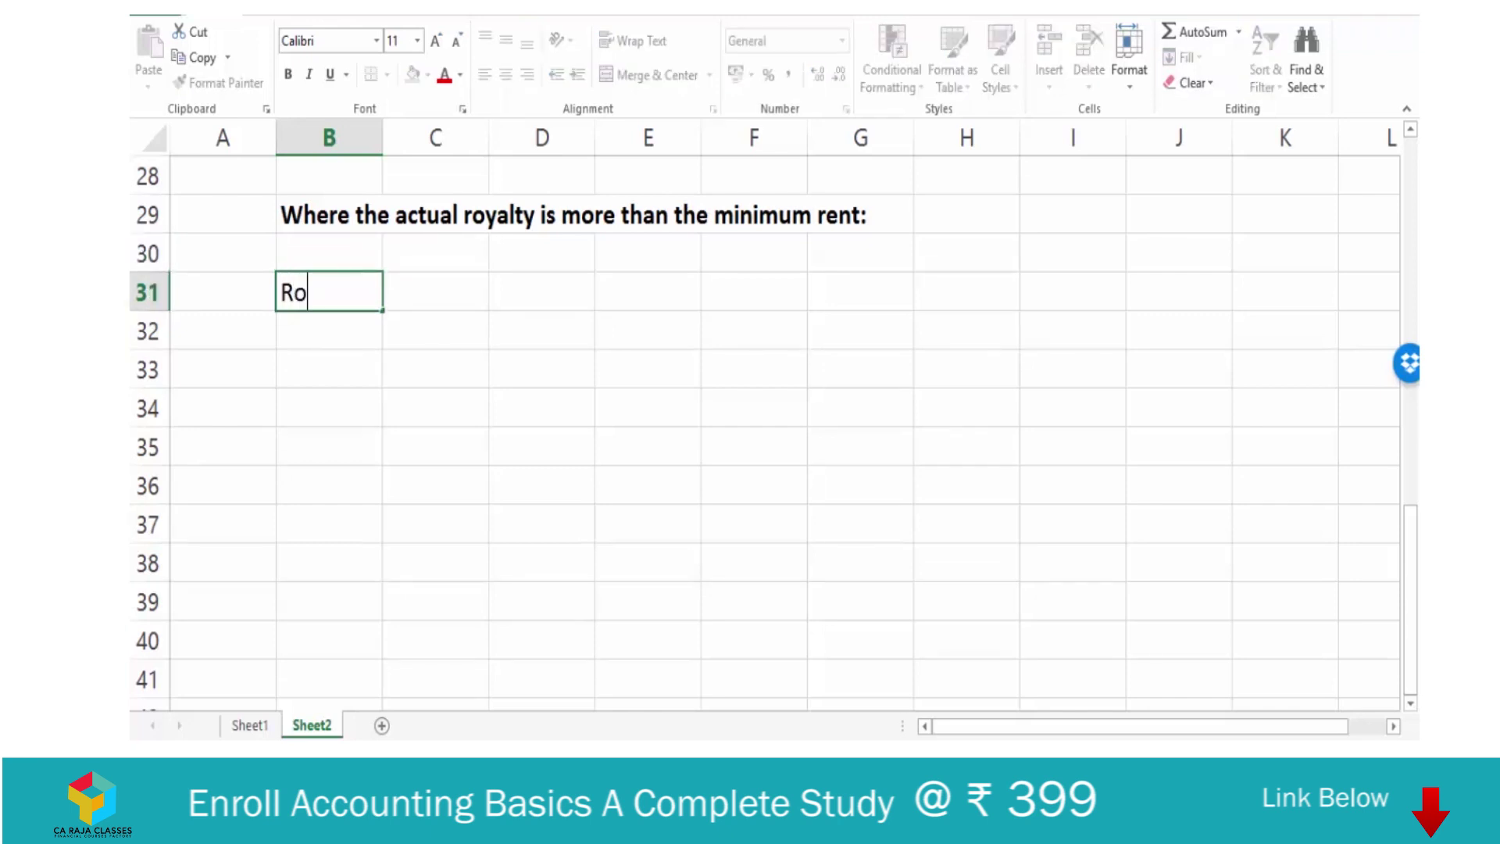
{"action": "type", "text": "yalties"}
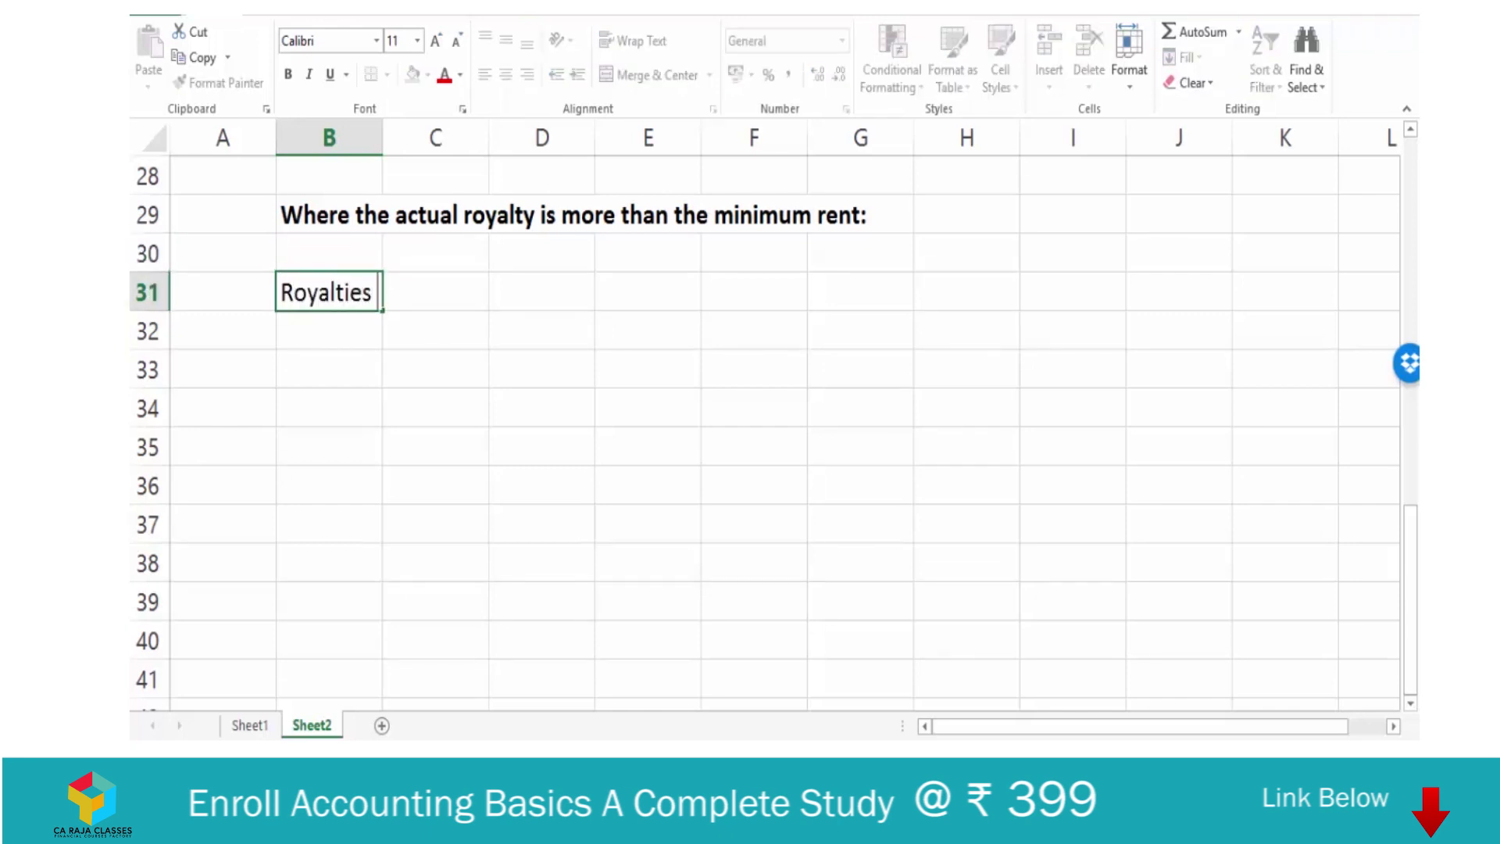
{"action": "type", "text": " a/c Dr"}
{"action": "key", "text": "Return"}
{"action": "type", "text": "To Landlord a/c"}
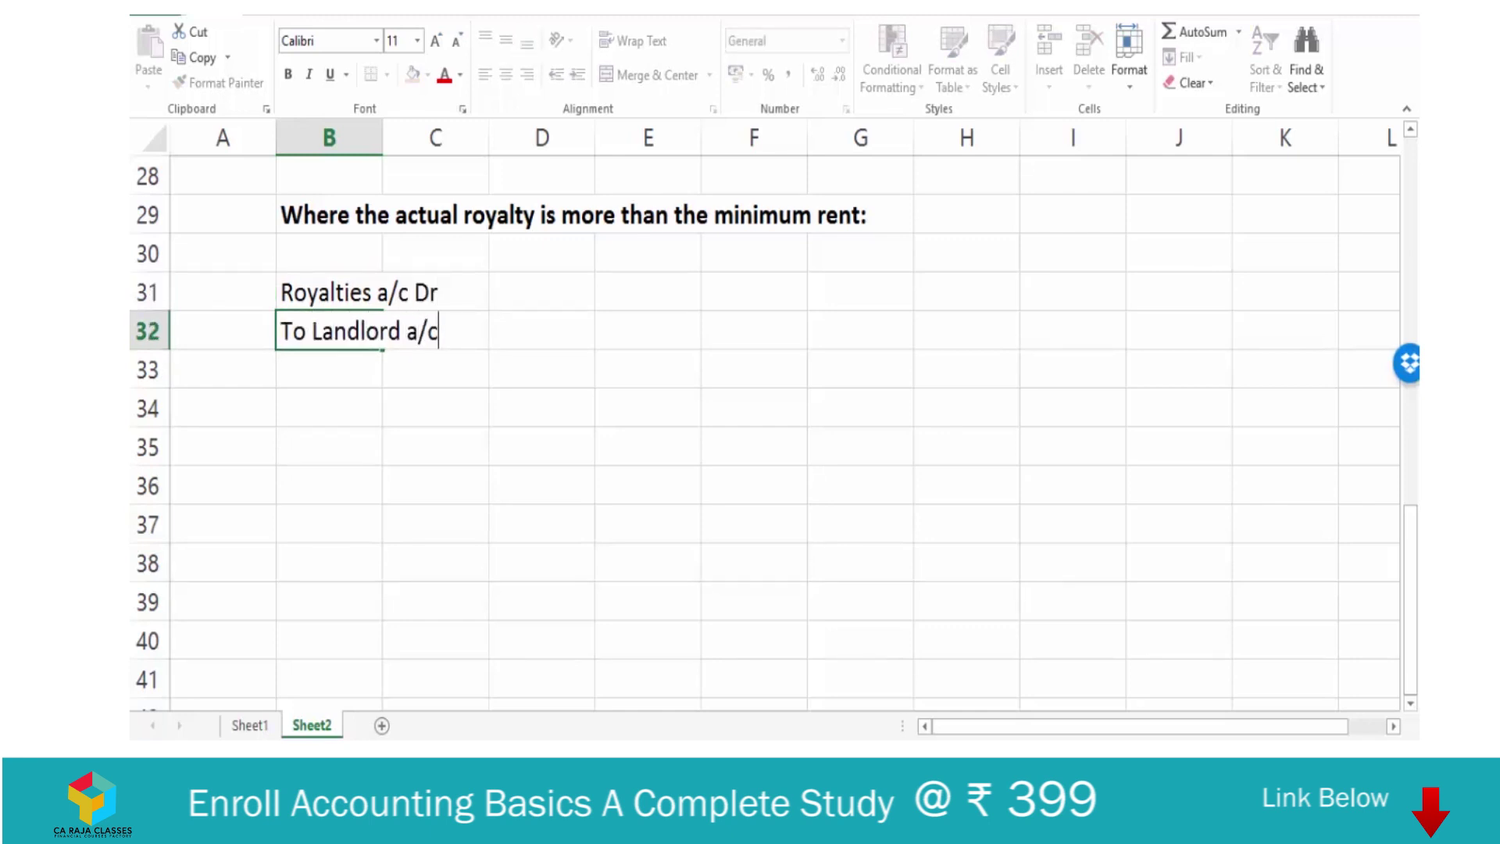
{"action": "key", "text": "Return"}
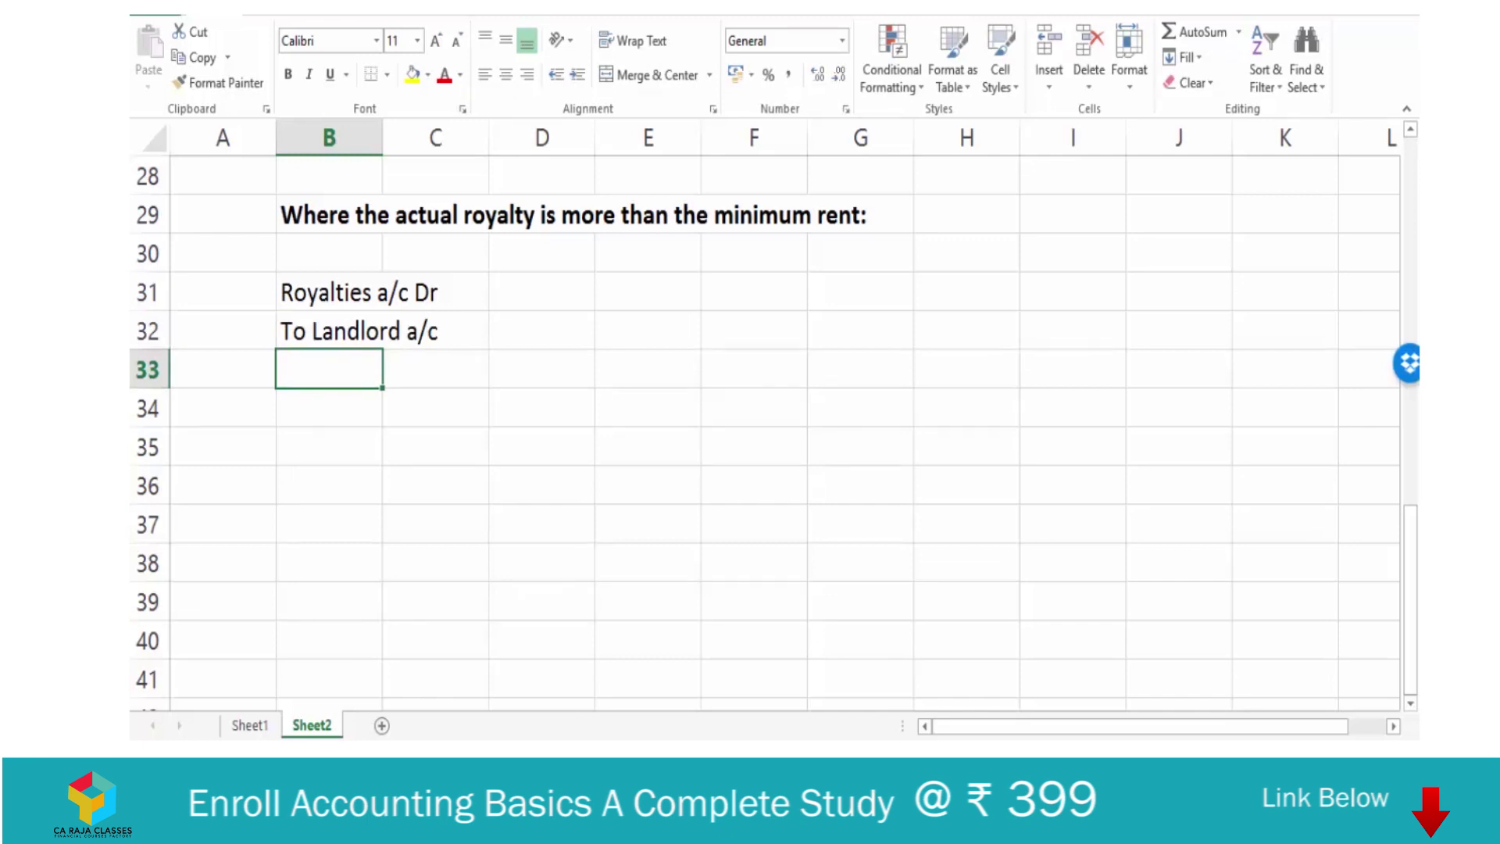
{"action": "type", "text": "(A"}
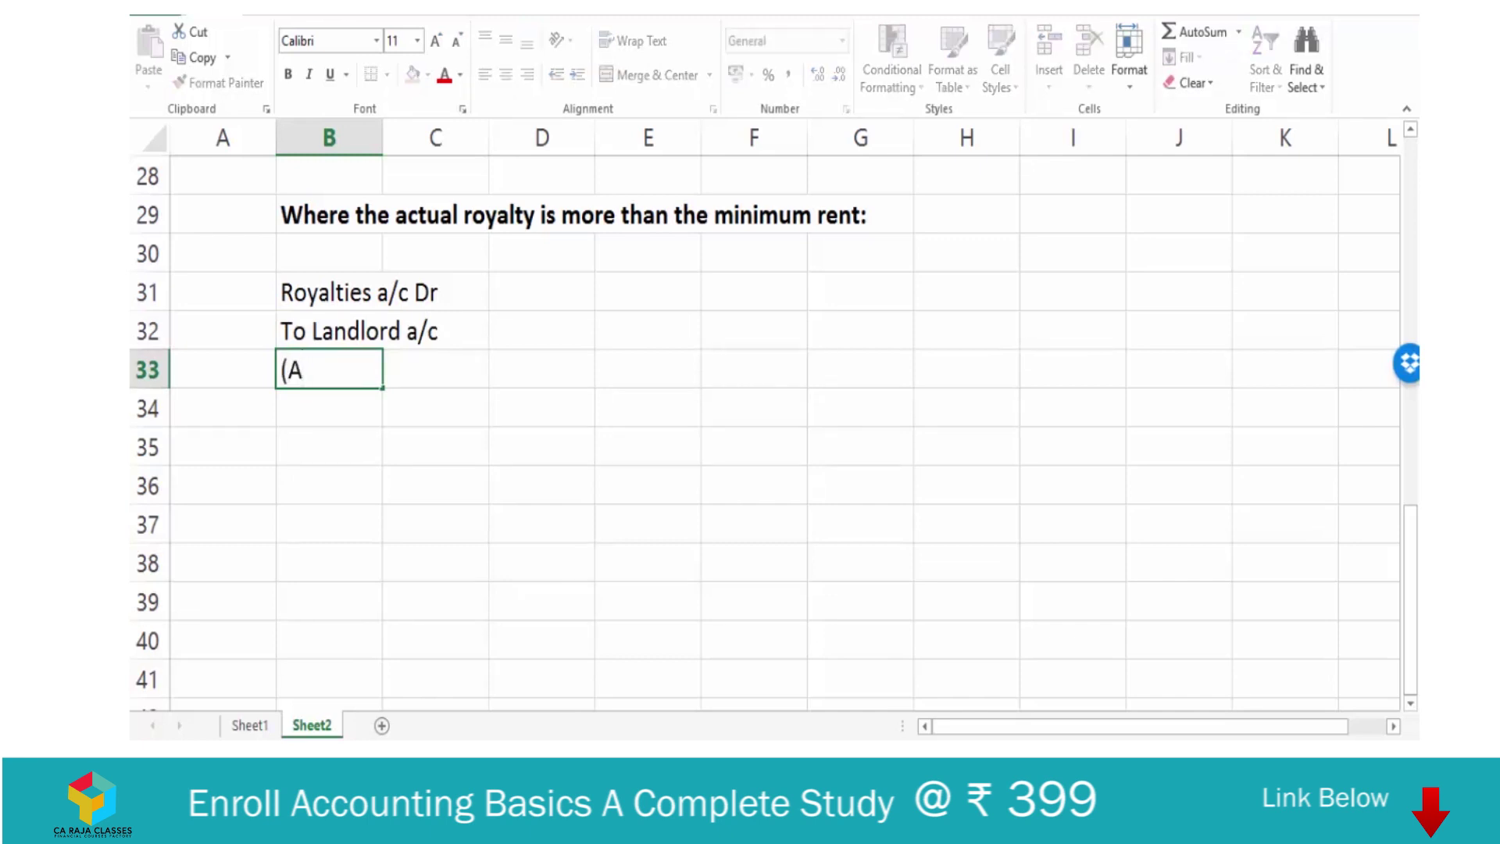
{"action": "type", "text": "ctual Royalty /"}
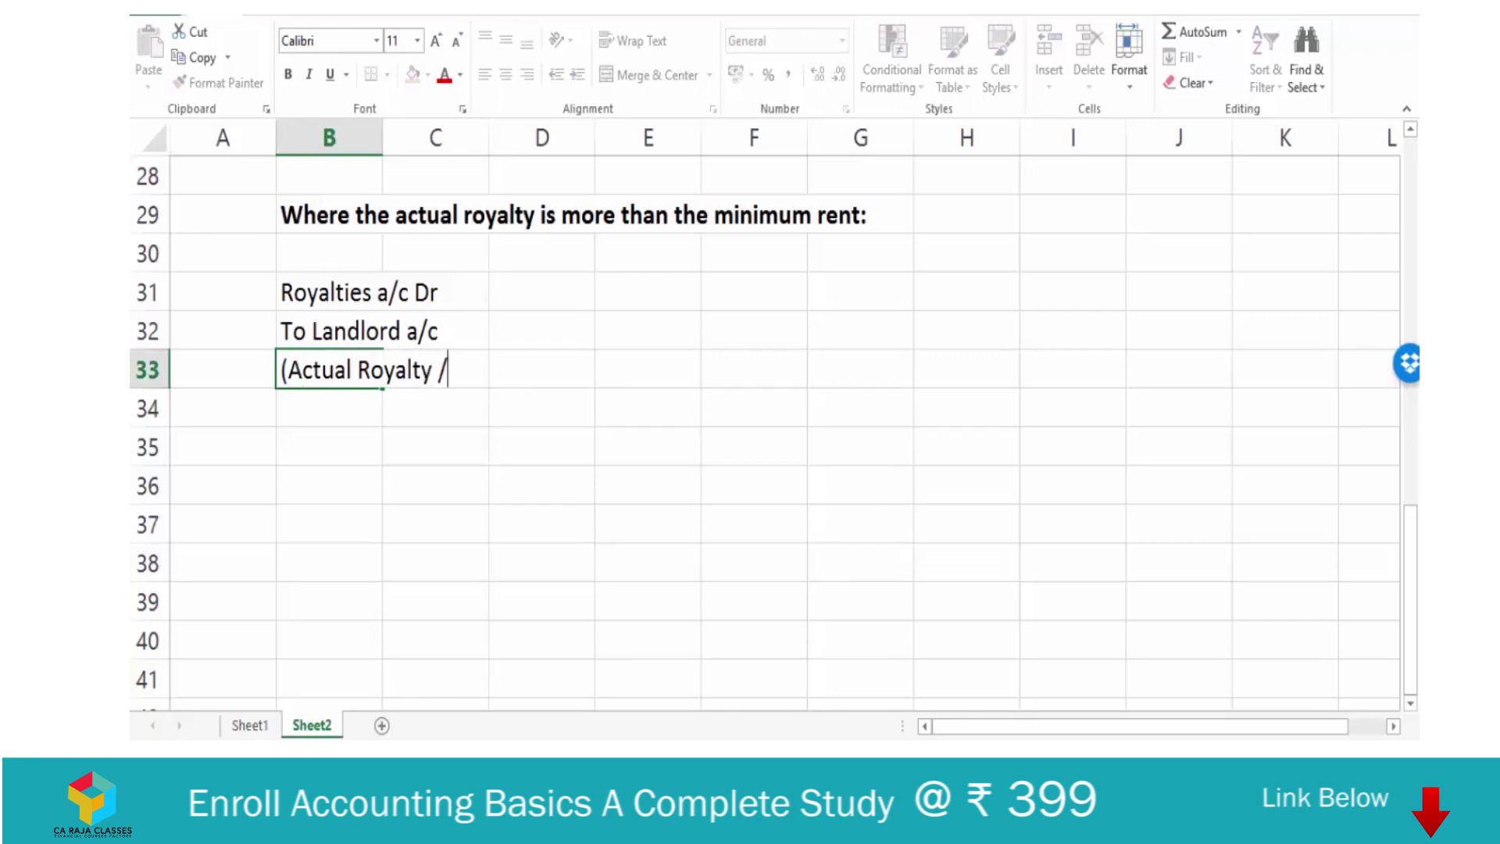
{"action": "key", "text": "BackSpace"}
{"action": "type", "text": "> Min. Rent)"}
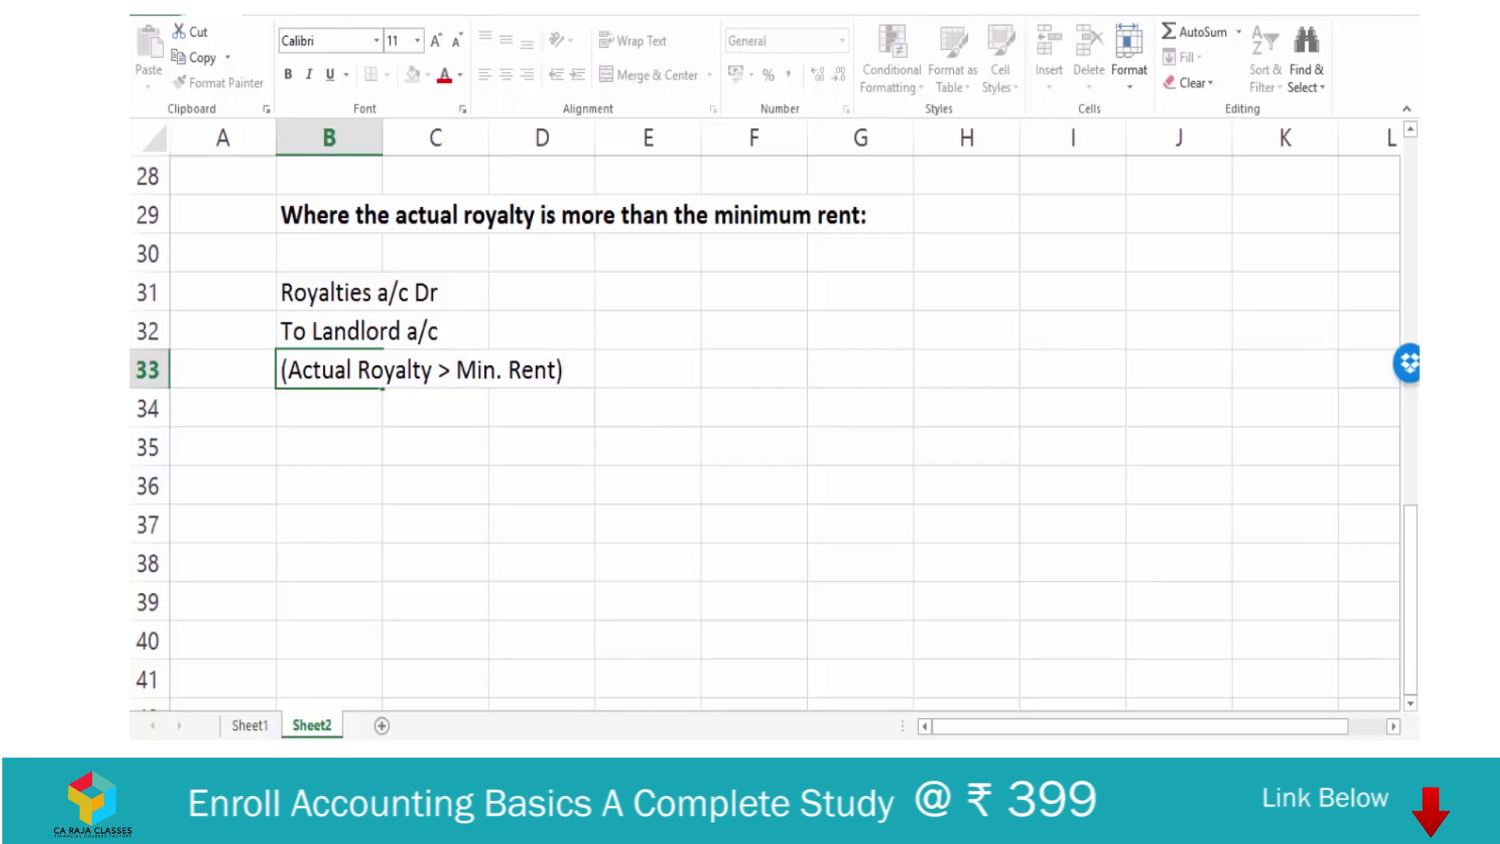
Put xxx as the debit amount in E31 and the credit amount in F32.
{"action": "left_click", "coordinate": [648, 290]}
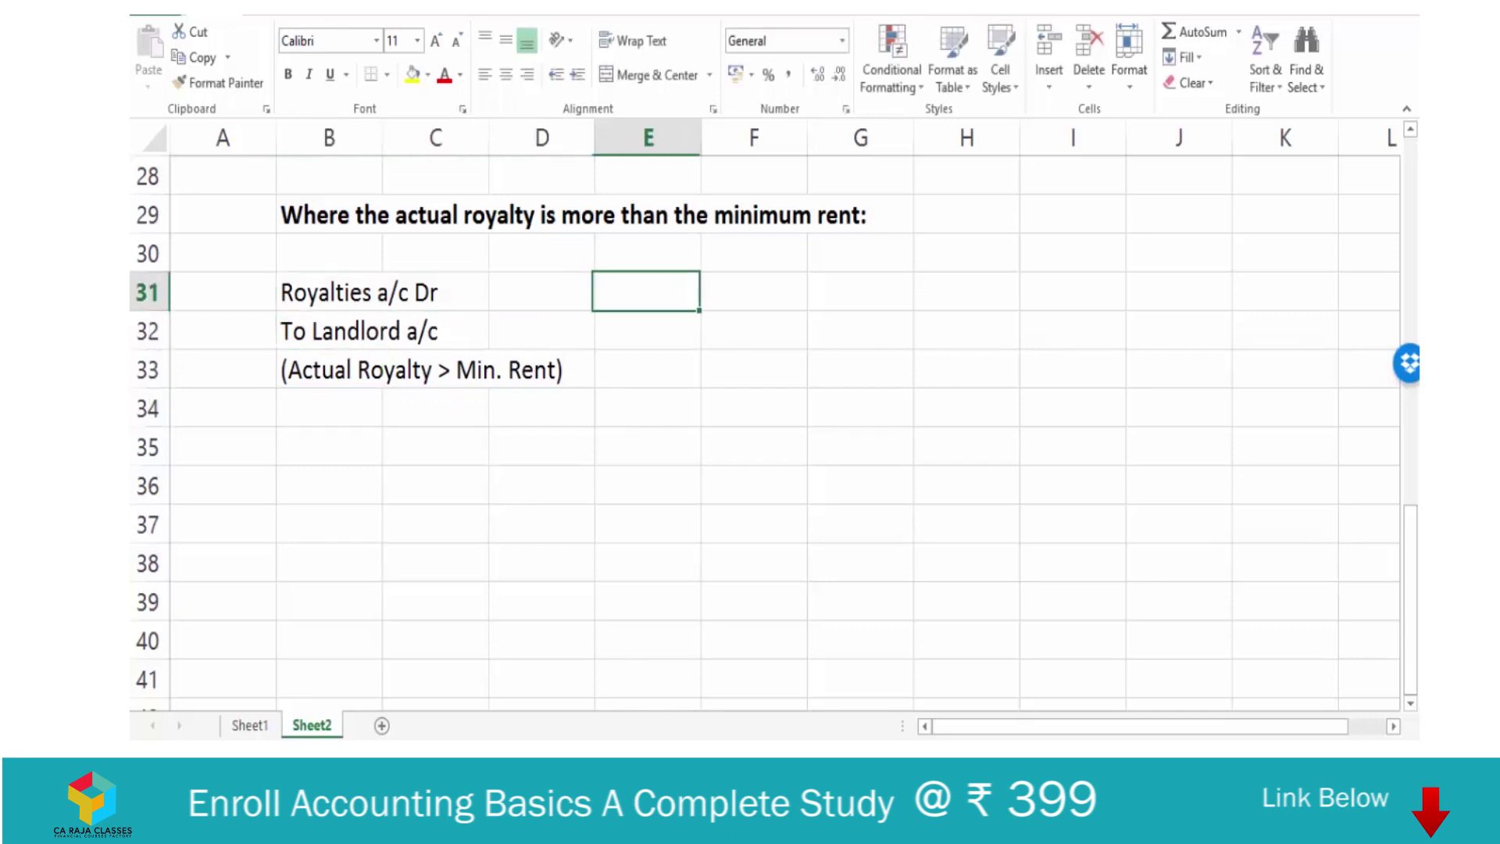
{"action": "type", "text": "xxx"}
{"action": "key", "text": "Return"}
{"action": "left_click", "coordinate": [755, 329]}
{"action": "type", "text": "xxx"}
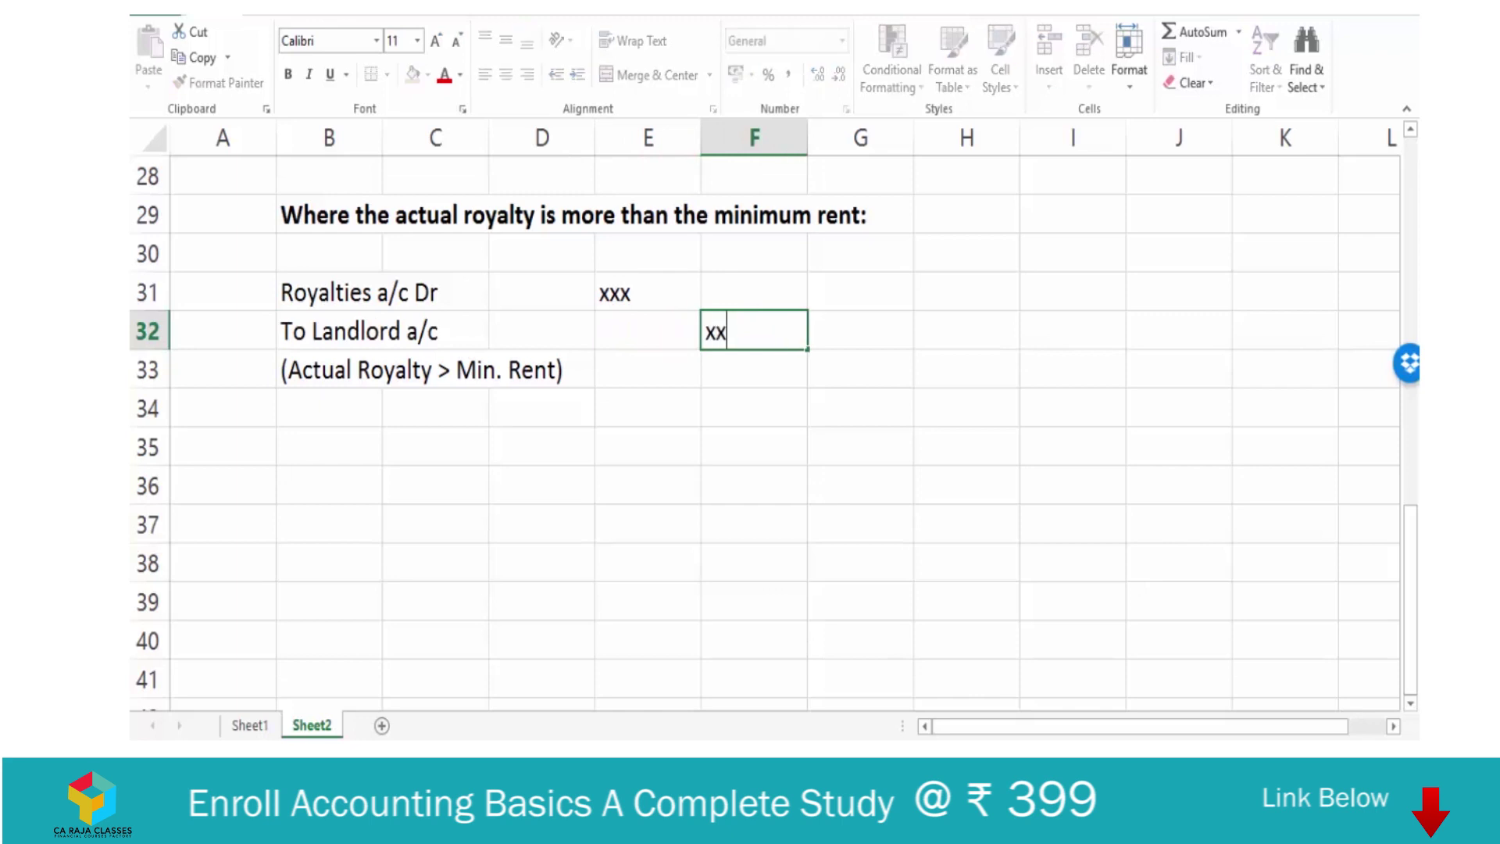
{"action": "key", "text": "Return"}
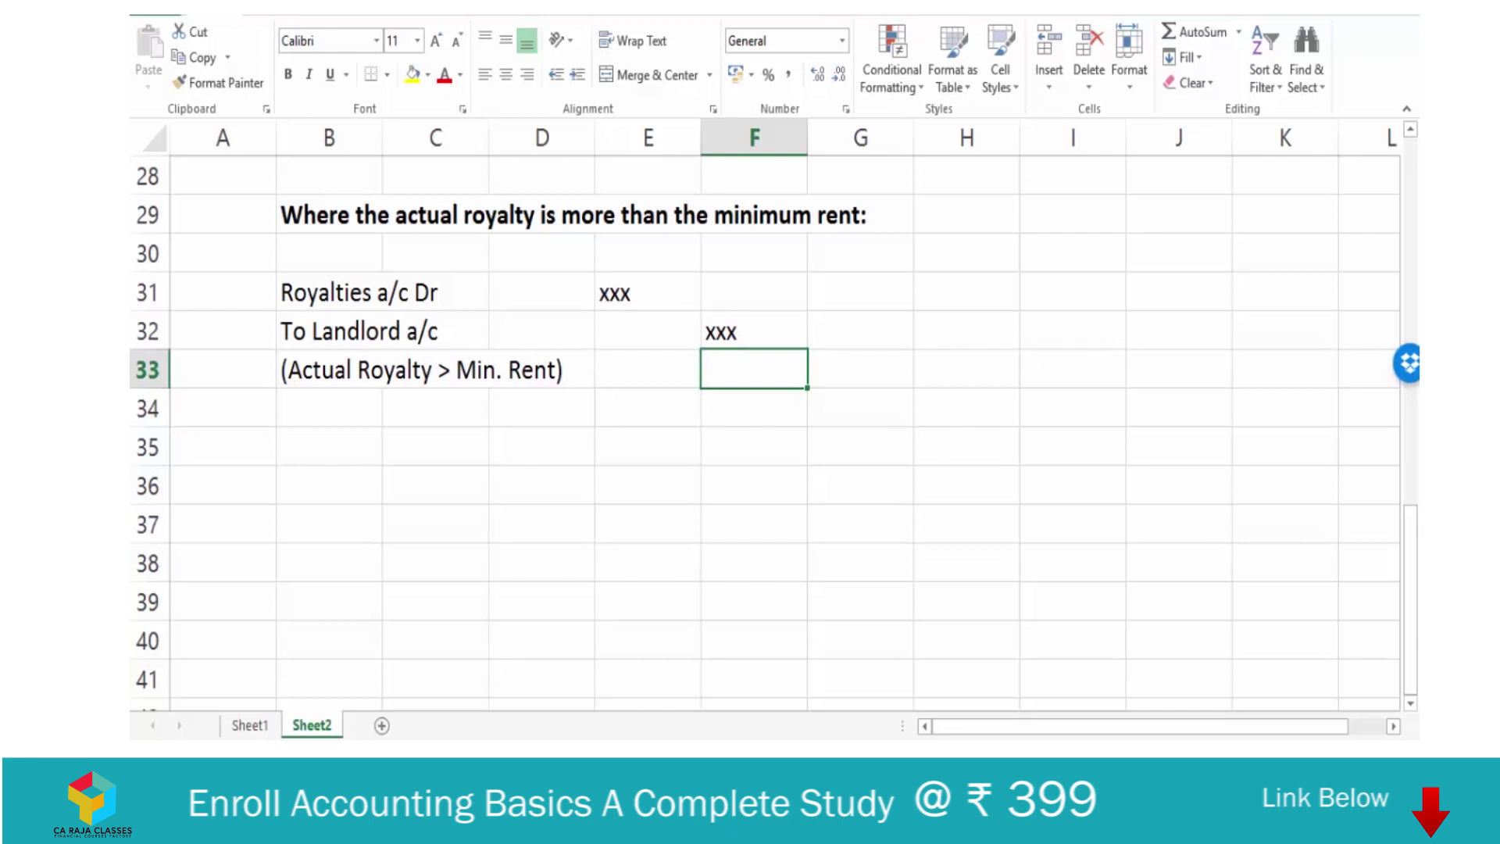
Number the first journal entry 'i)' in A31.
{"action": "key", "text": "Left"}
{"action": "key", "text": "Left"}
{"action": "key", "text": "Left"}
{"action": "key", "text": "Left"}
{"action": "key", "text": "Left"}
{"action": "key", "text": "Up"}
{"action": "key", "text": "Up"}
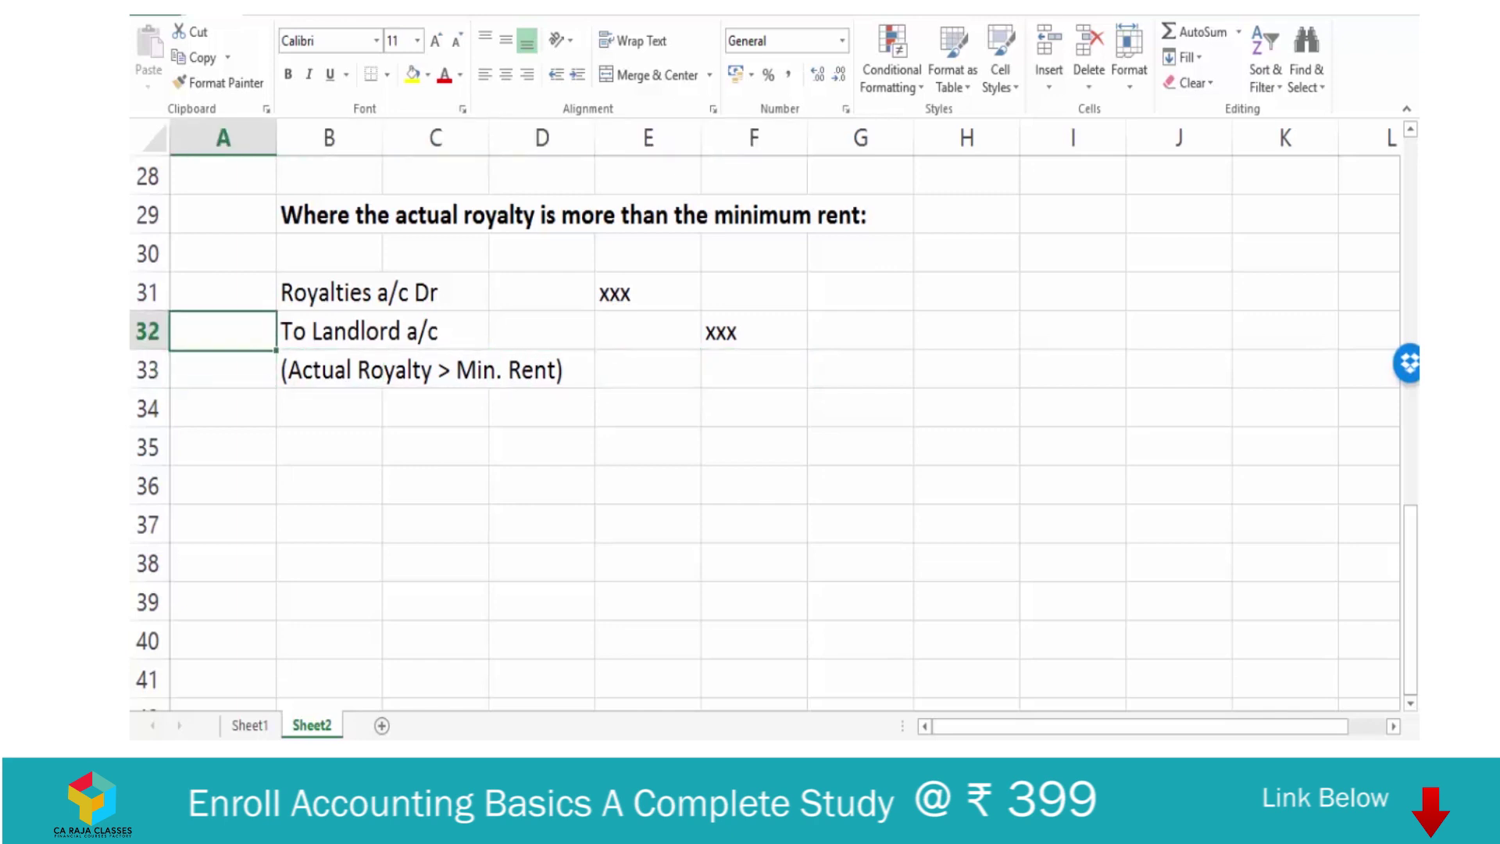
{"action": "type", "text": "i)"}
{"action": "key", "text": "Return"}
{"action": "key", "text": "Up"}
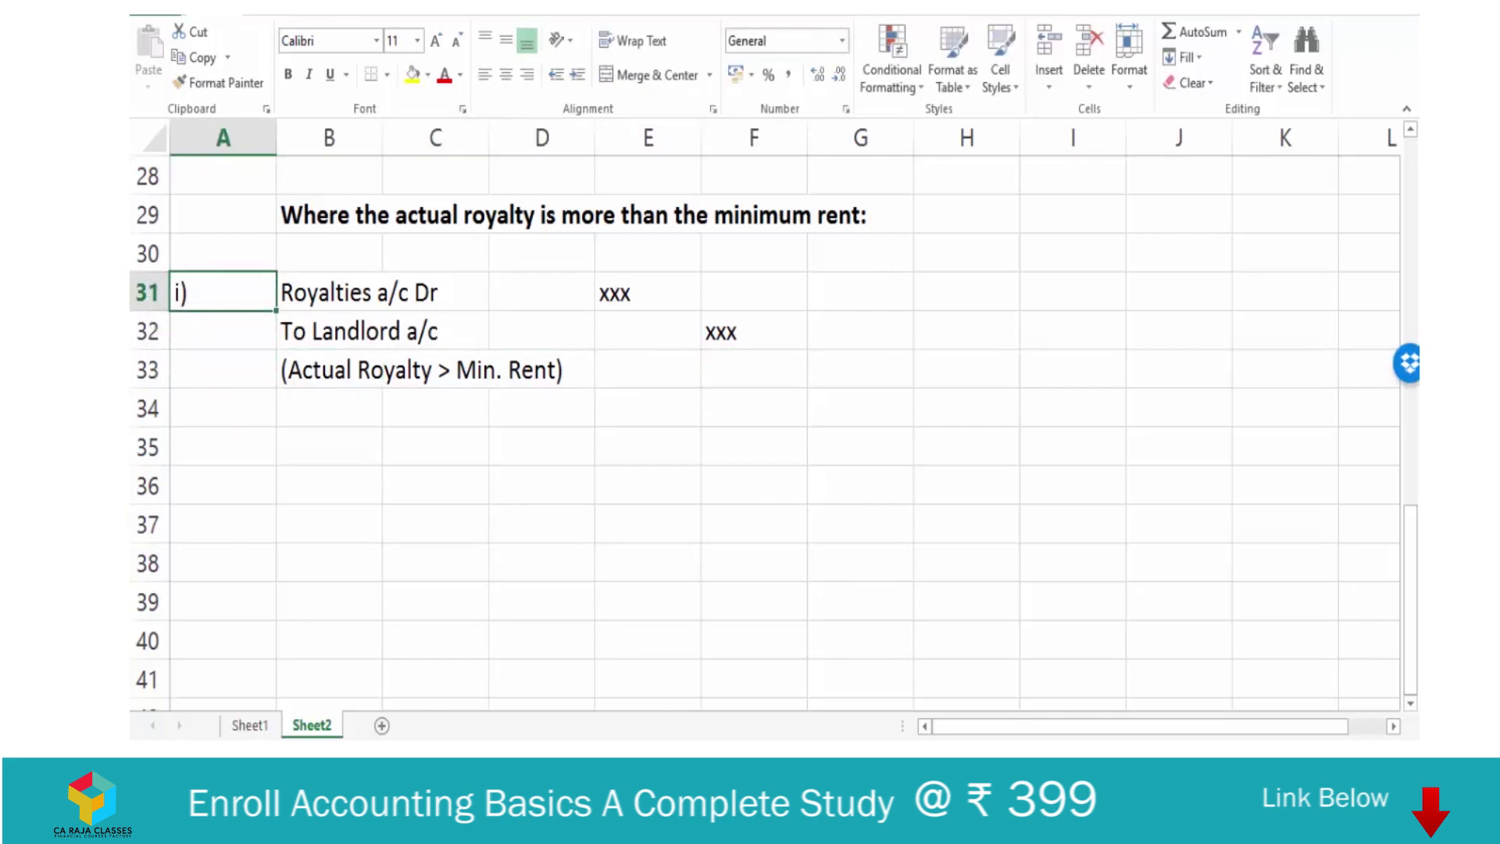
Right-align column A and number the second entry 'ii)' in A35.
{"action": "left_click", "coordinate": [223, 138]}
{"action": "left_click", "coordinate": [532, 78]}
{"action": "left_click", "coordinate": [335, 459]}
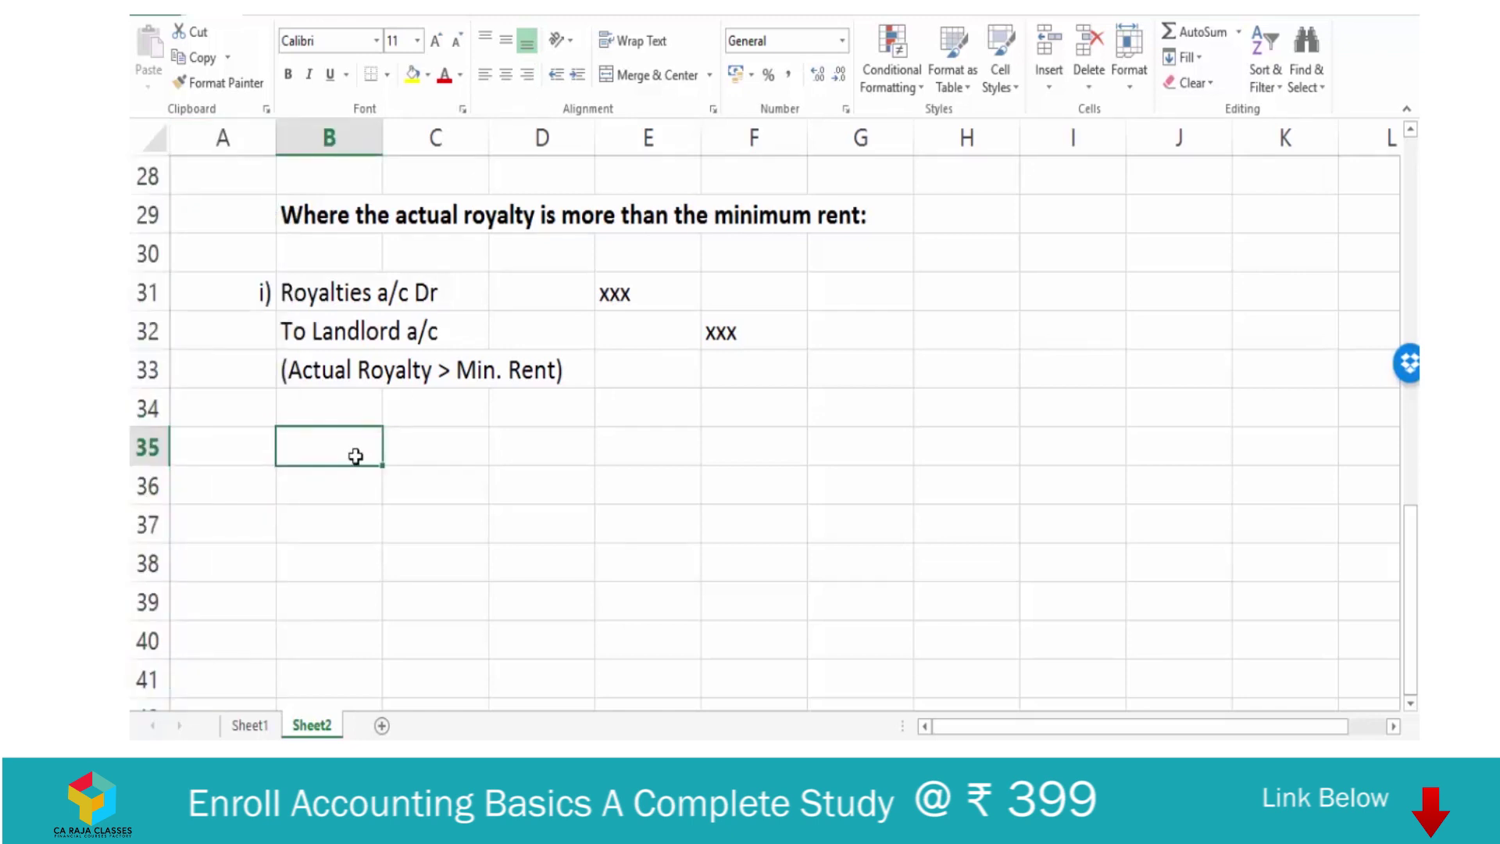
{"action": "key", "text": "Left"}
{"action": "type", "text": "ii)"}
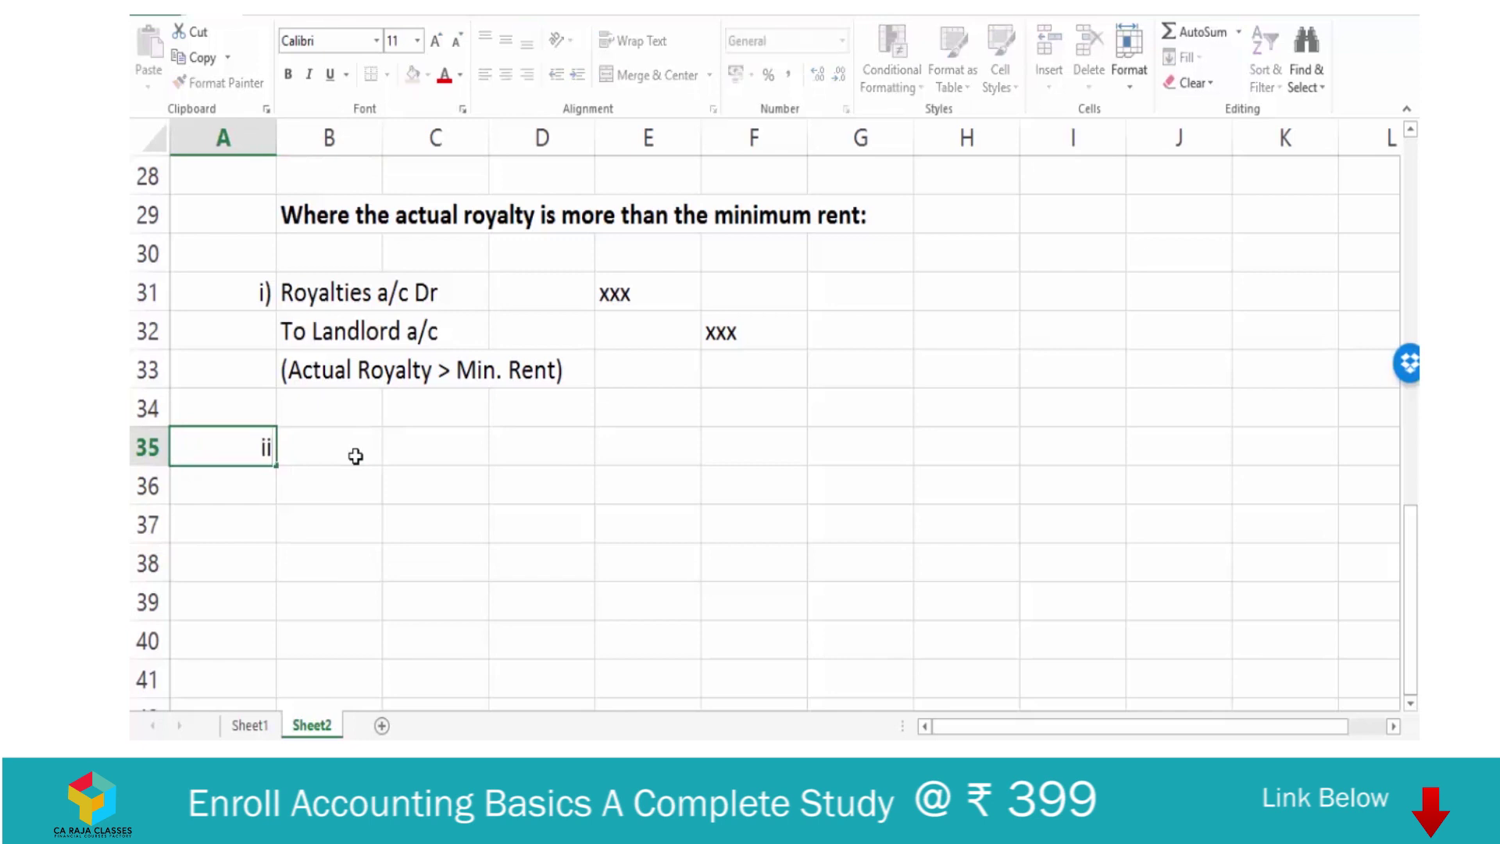
{"action": "left_click", "coordinate": [356, 457]}
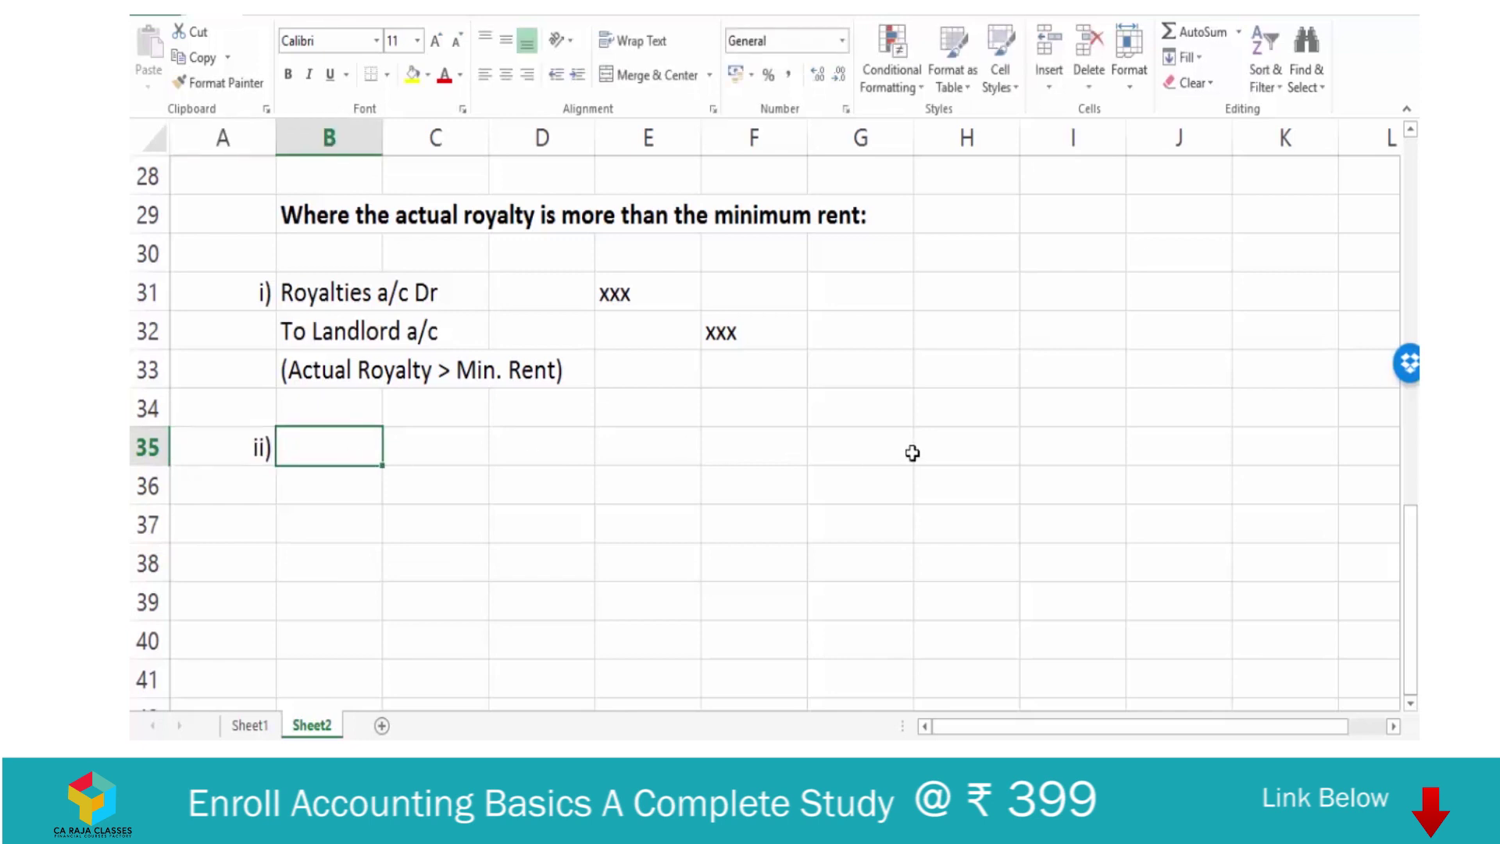
Enter 'Landlord a/c Dr' in B35 and 'To Shortworkings a/c' in B36.
{"action": "type", "text": "Landlo"}
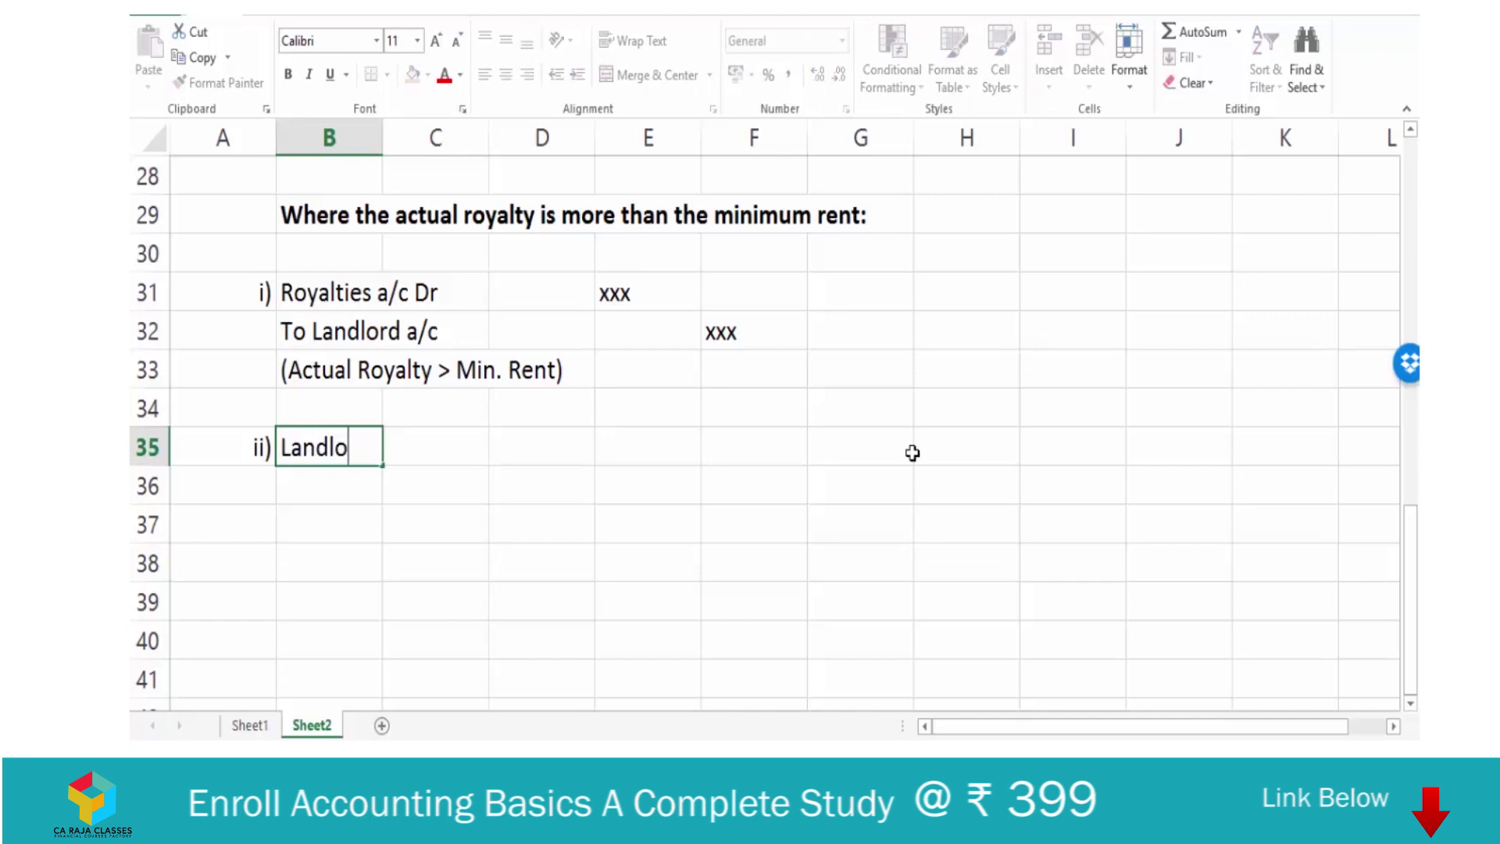
{"action": "type", "text": "rd a/c Dr"}
{"action": "key", "text": "Return"}
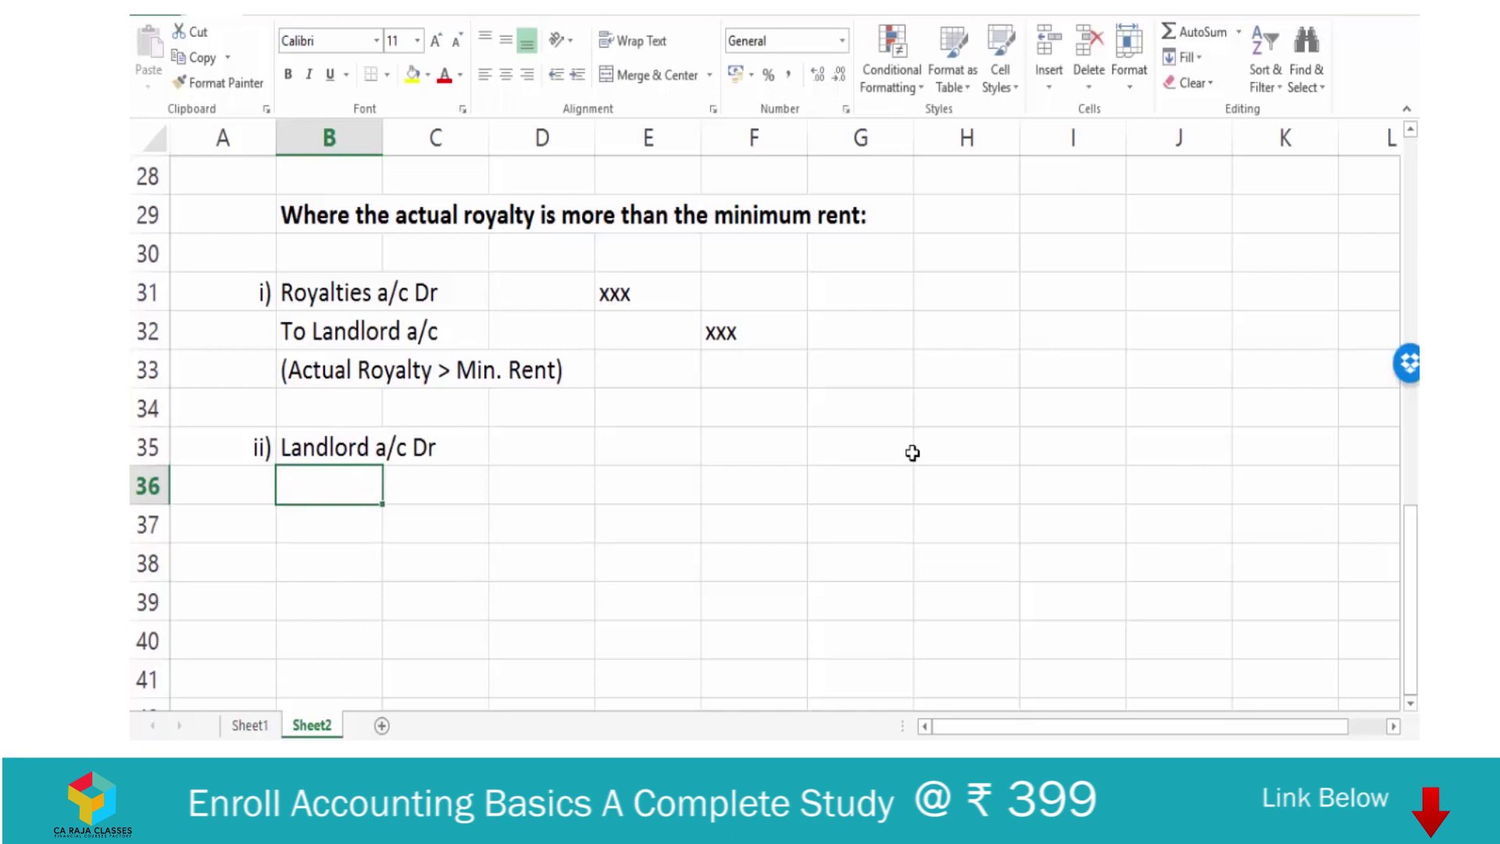
{"action": "type", "text": "To S"}
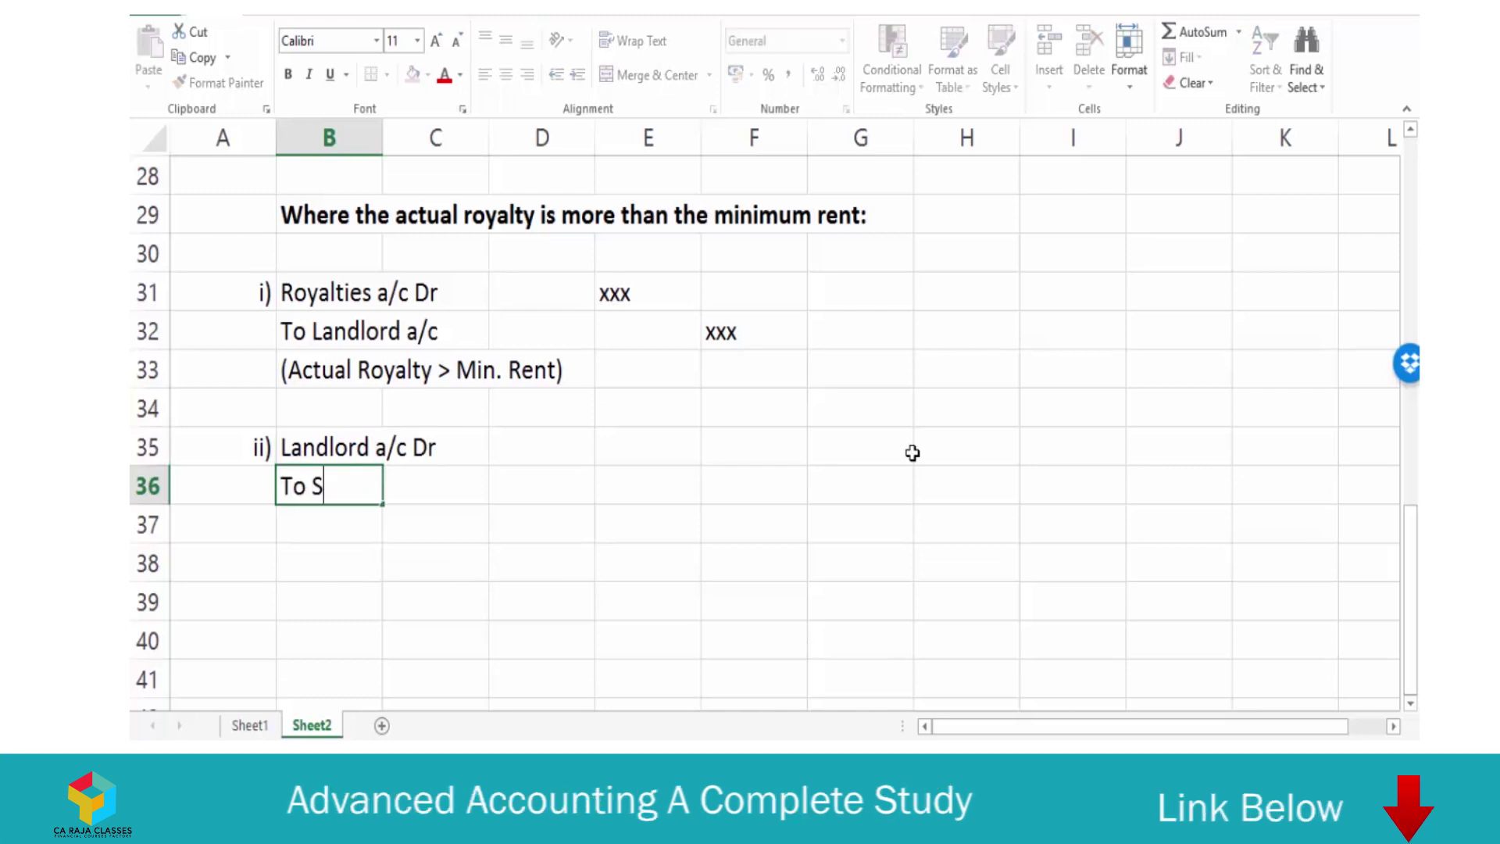
{"action": "type", "text": "hortworkings a/c"}
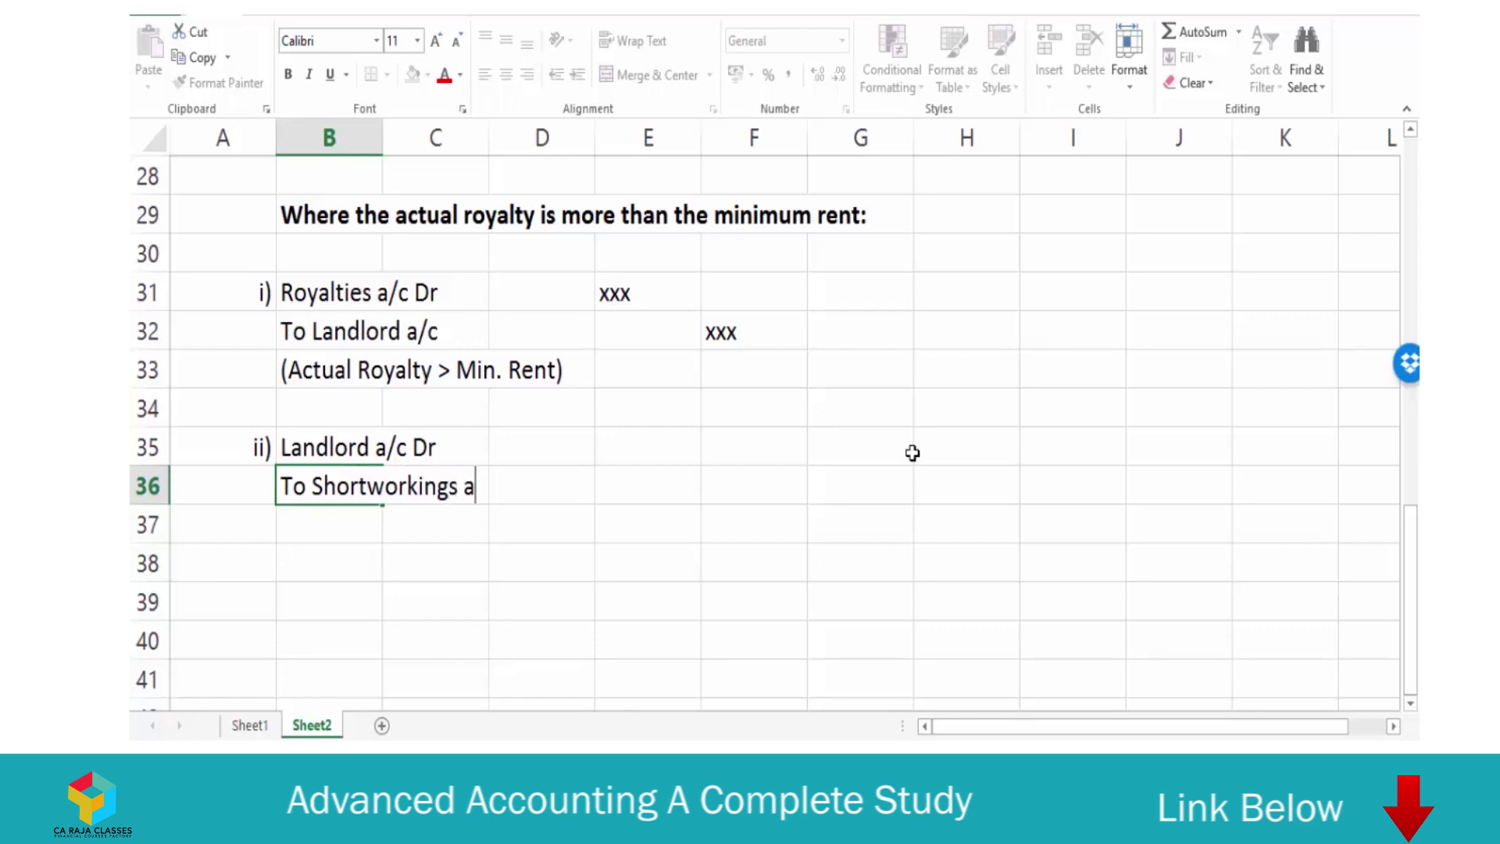
{"action": "key", "text": "Tab"}
Link E35 to E31 with a formula for the xxx debit amount.
{"action": "key", "text": "Up"}
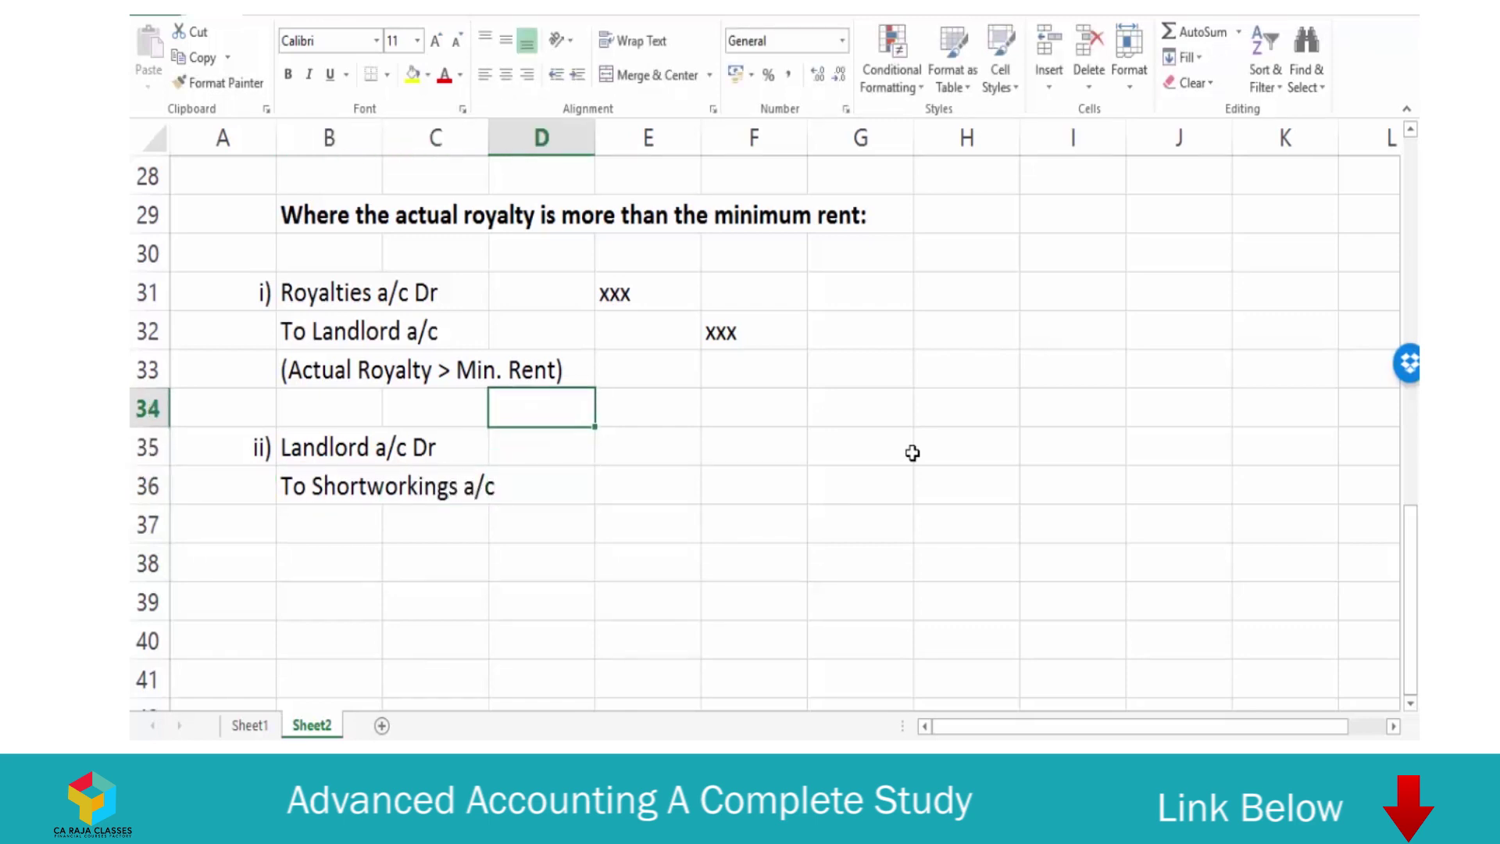
{"action": "key", "text": "Down"}
{"action": "key", "text": "Right"}
{"action": "type", "text": "="}
{"action": "key", "text": "Up"}
{"action": "key", "text": "Up"}
{"action": "key", "text": "Up"}
{"action": "key", "text": "Up"}
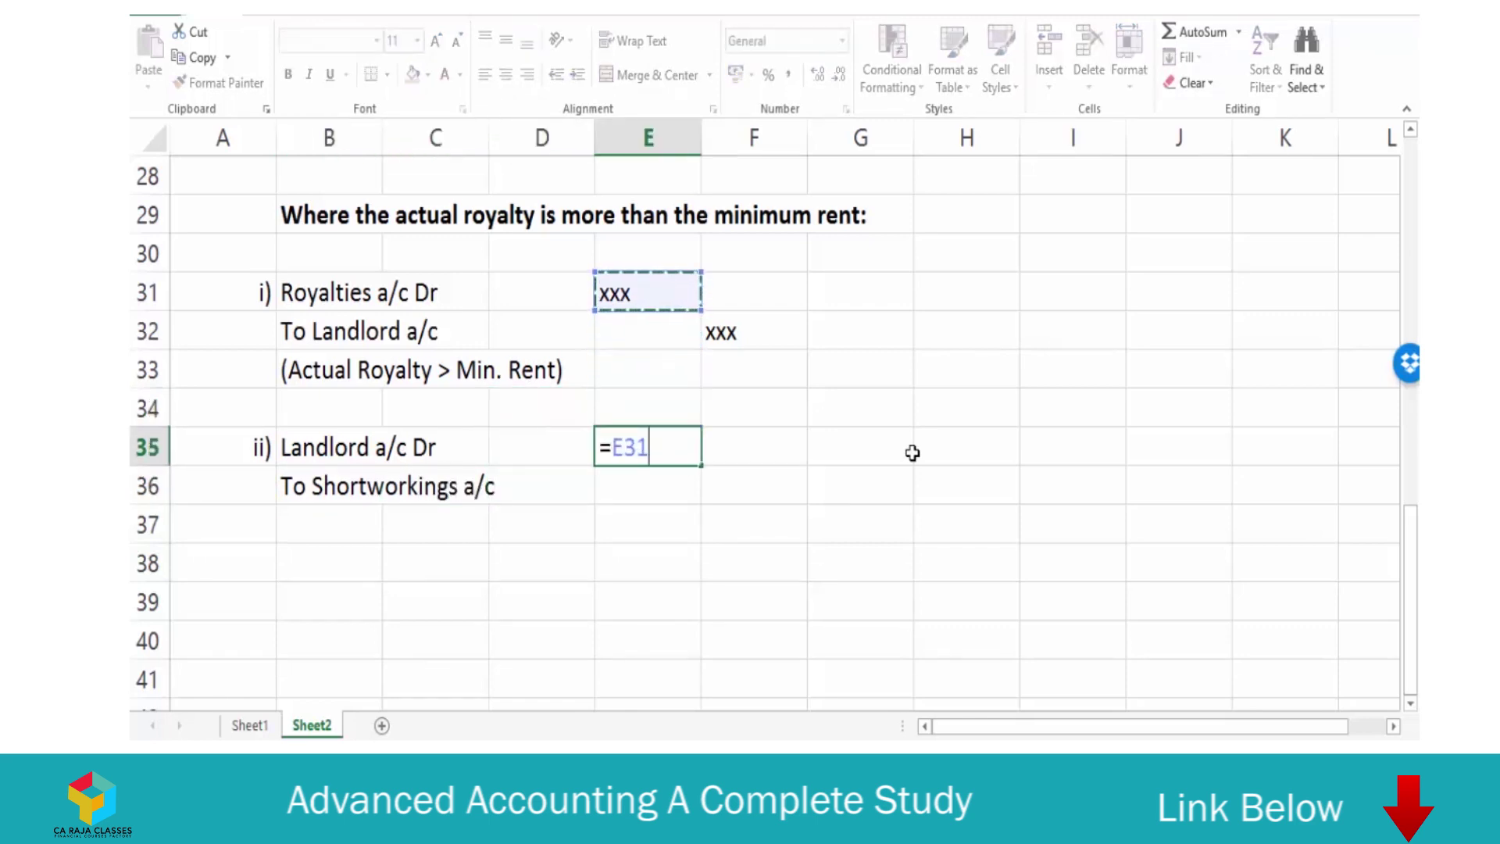
{"action": "key", "text": "Return"}
{"action": "key", "text": "Up"}
Copy the xxx amount into F36 as the credit, then move to A38.
{"action": "key", "text": "ctrl+c"}
{"action": "key", "text": "Right"}
{"action": "key", "text": "Down"}
{"action": "key", "text": "Return"}
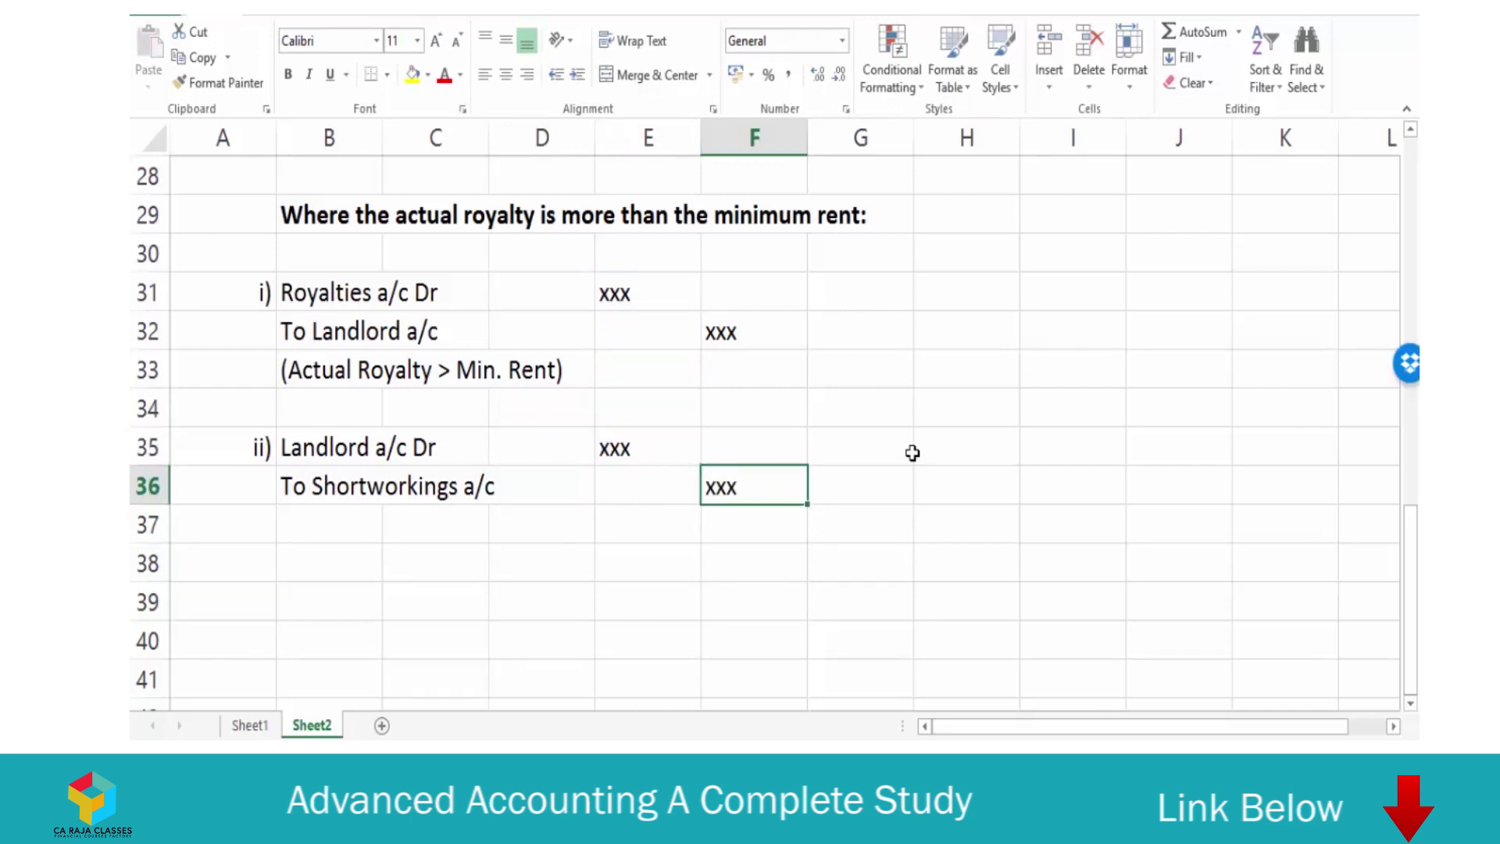
{"action": "key", "text": "Down"}
{"action": "key", "text": "Left"}
{"action": "key", "text": "Left"}
{"action": "key", "text": "Left"}
{"action": "key", "text": "Left"}
{"action": "key", "text": "Left"}
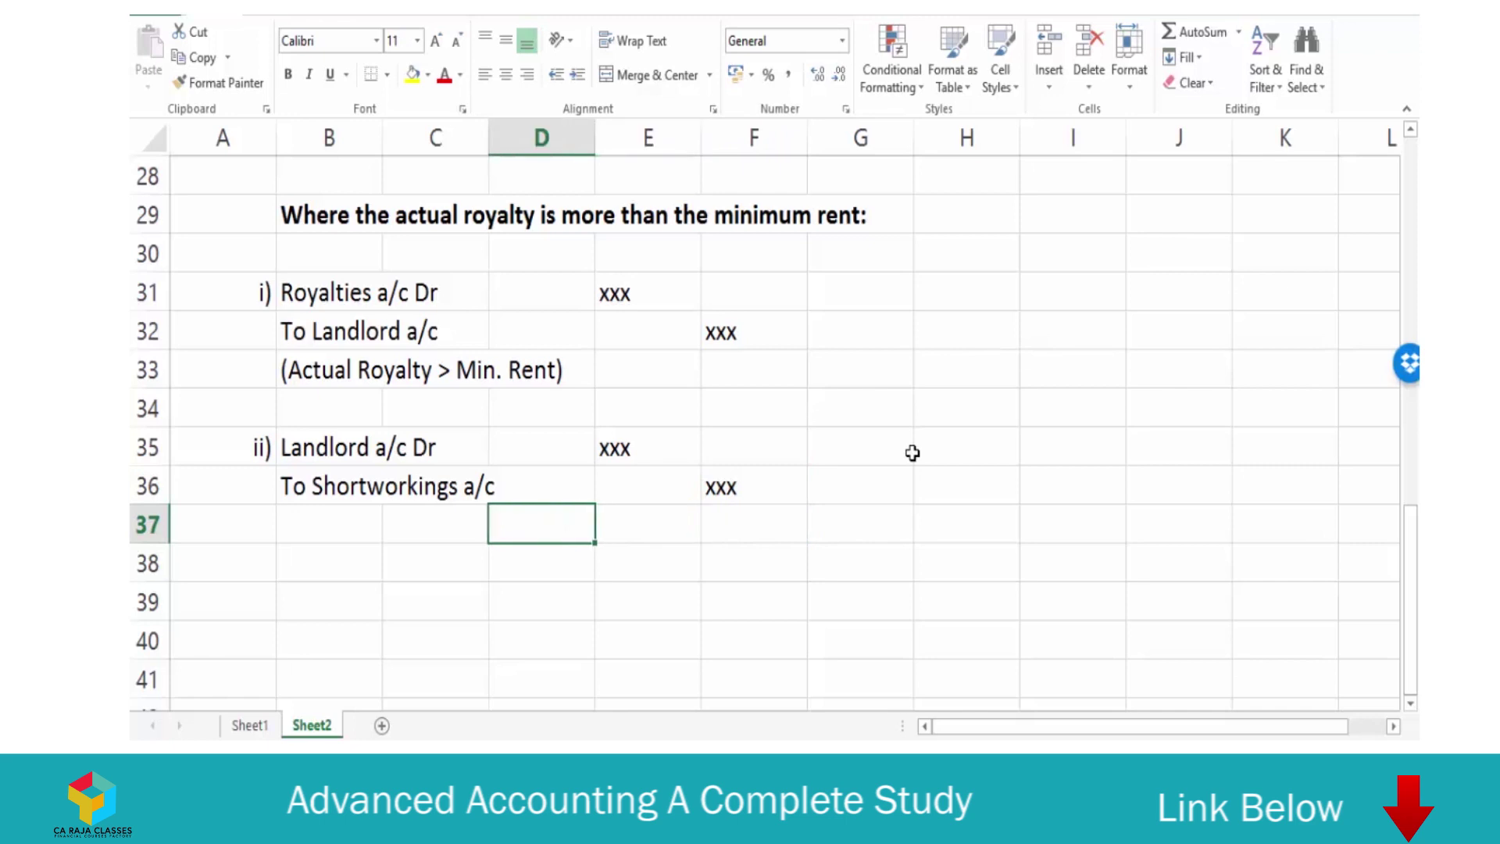
{"action": "key", "text": "Down"}
Number entry 'iii)' and enter 'Landlord a/c Dr', 'To Bank a/c', 'To Income tax payable a/c' in B38:B40.
{"action": "type", "text": "iii"}
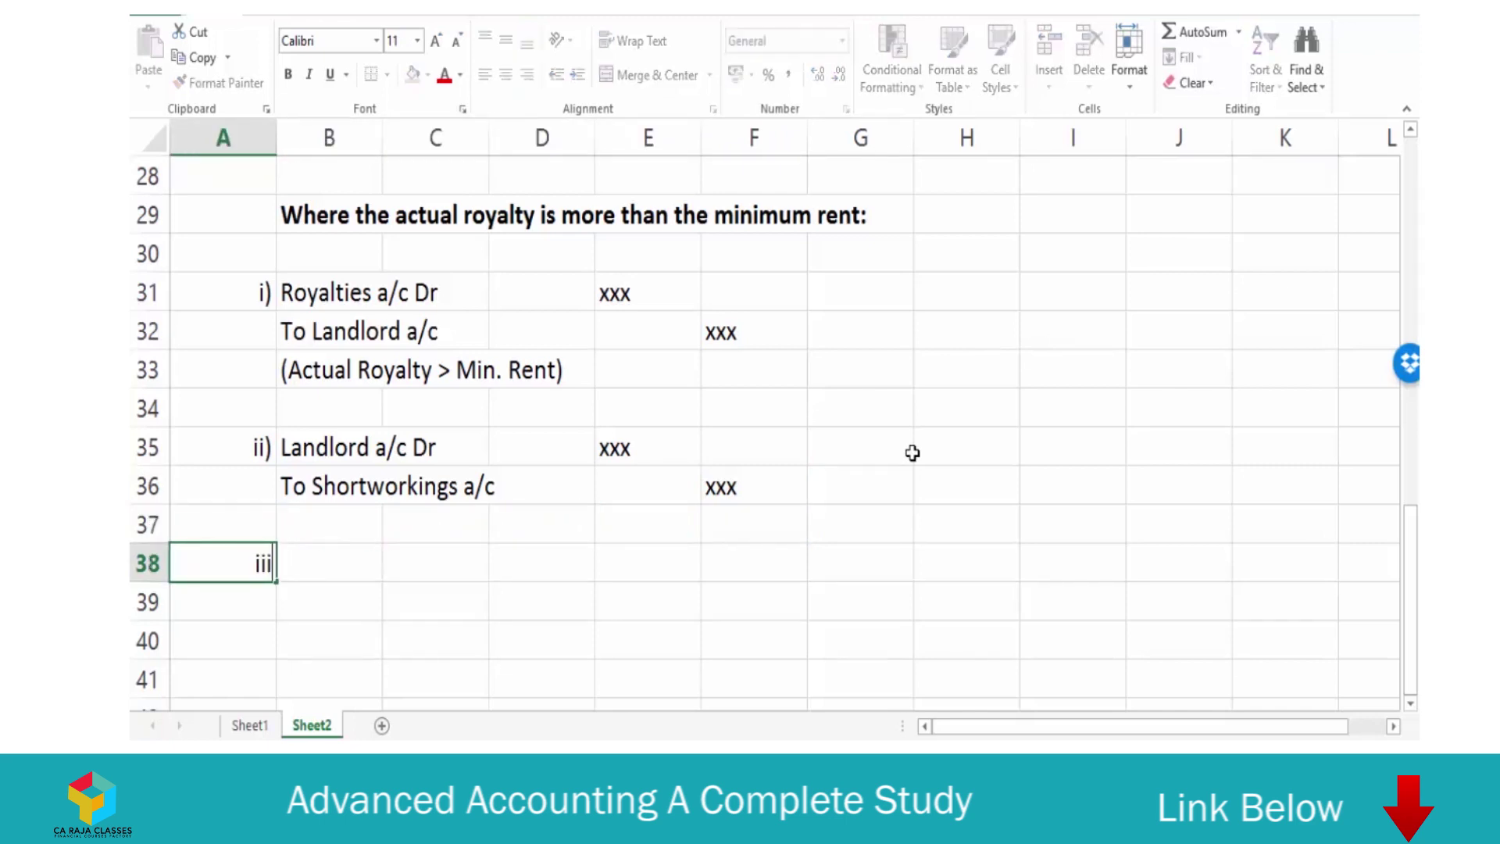
{"action": "type", "text": ")"}
{"action": "key", "text": "Tab"}
{"action": "type", "text": "Lan"}
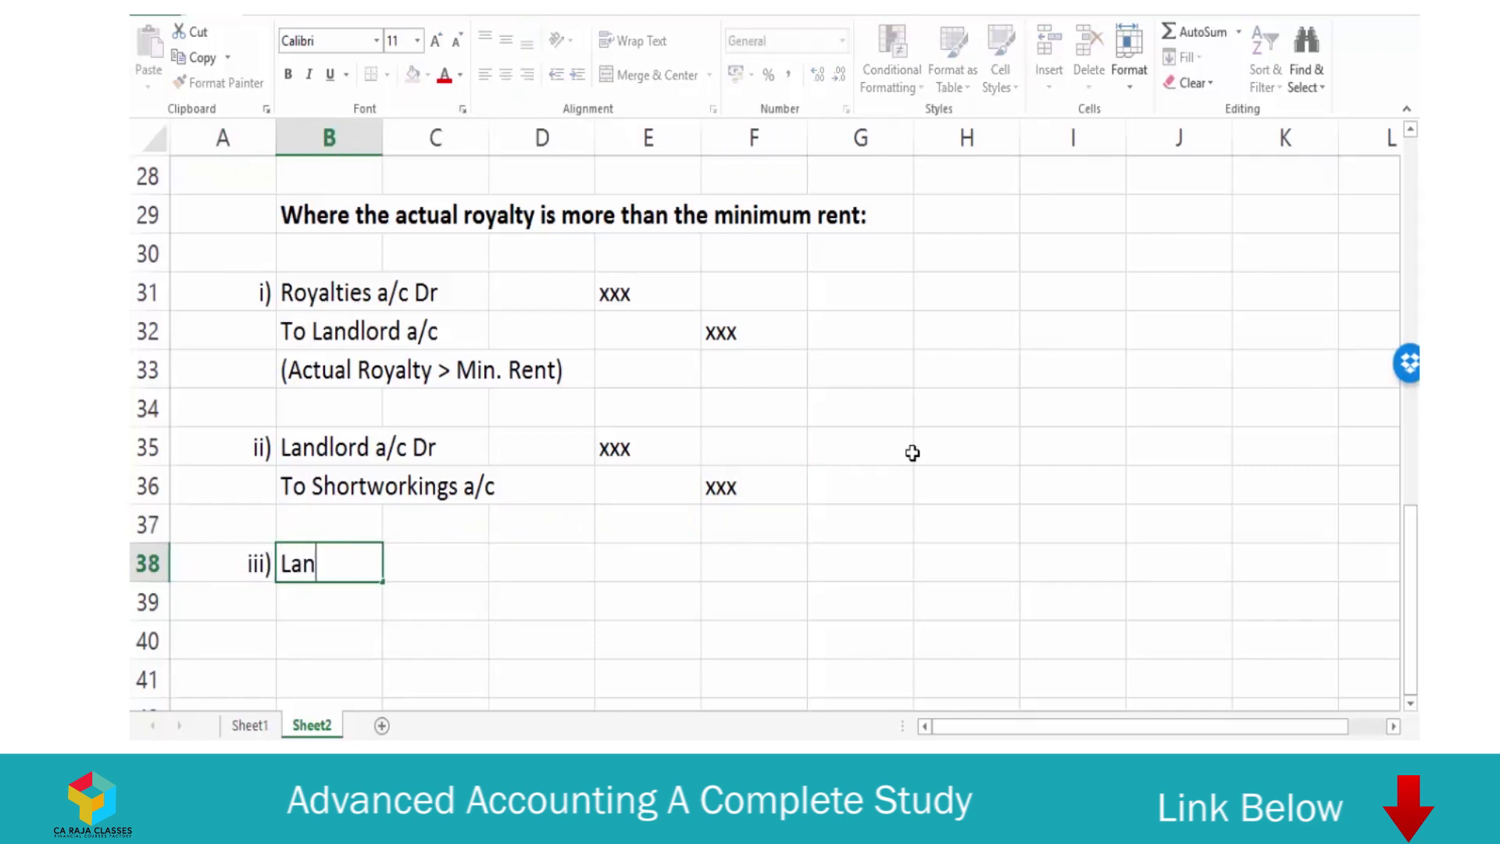
{"action": "type", "text": "dlord a/c Dr"}
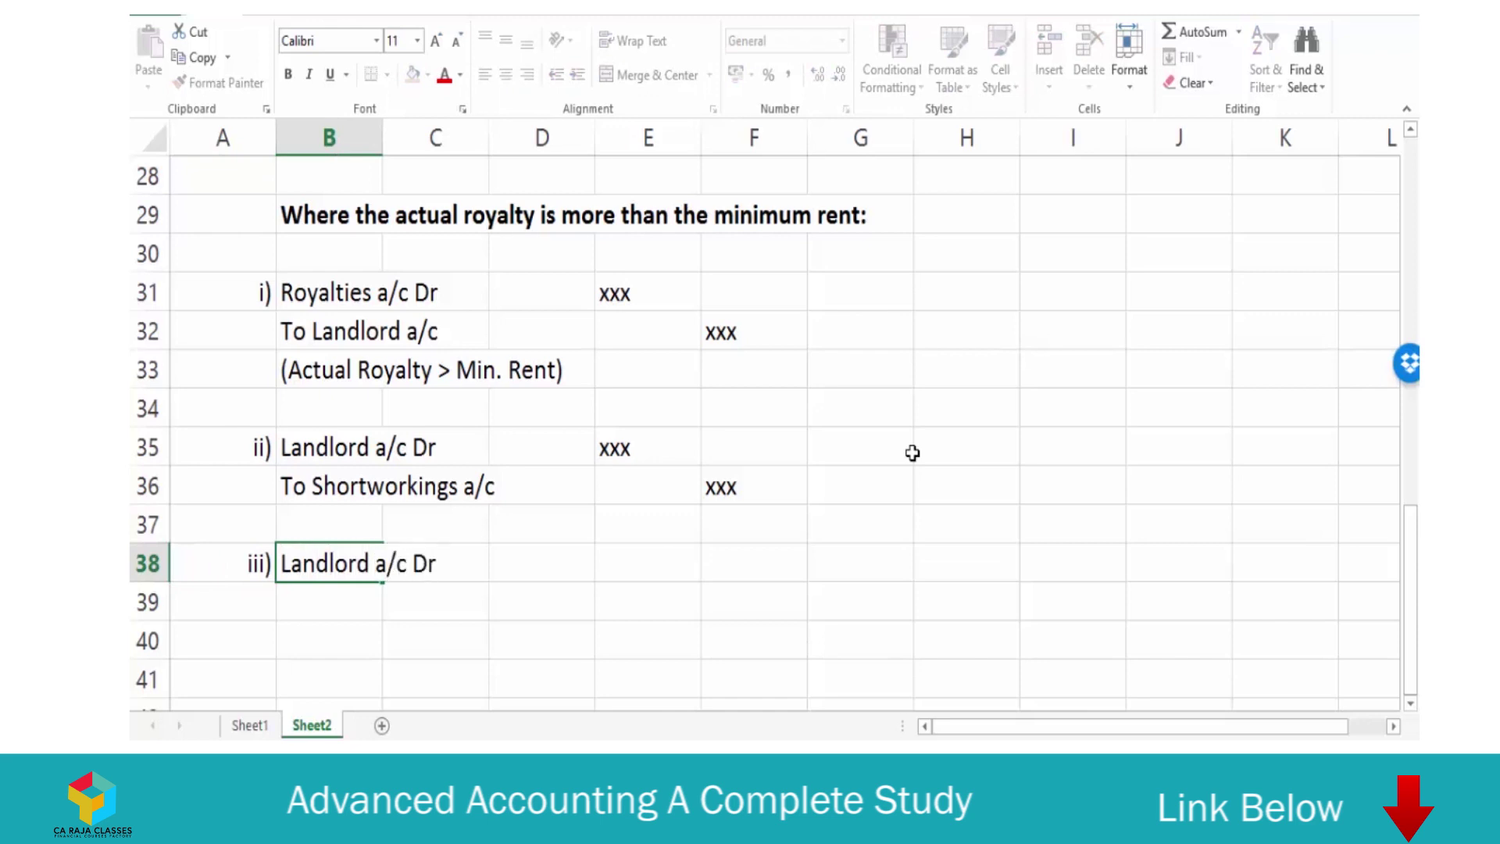
{"action": "key", "text": "Return"}
{"action": "type", "text": "To B"}
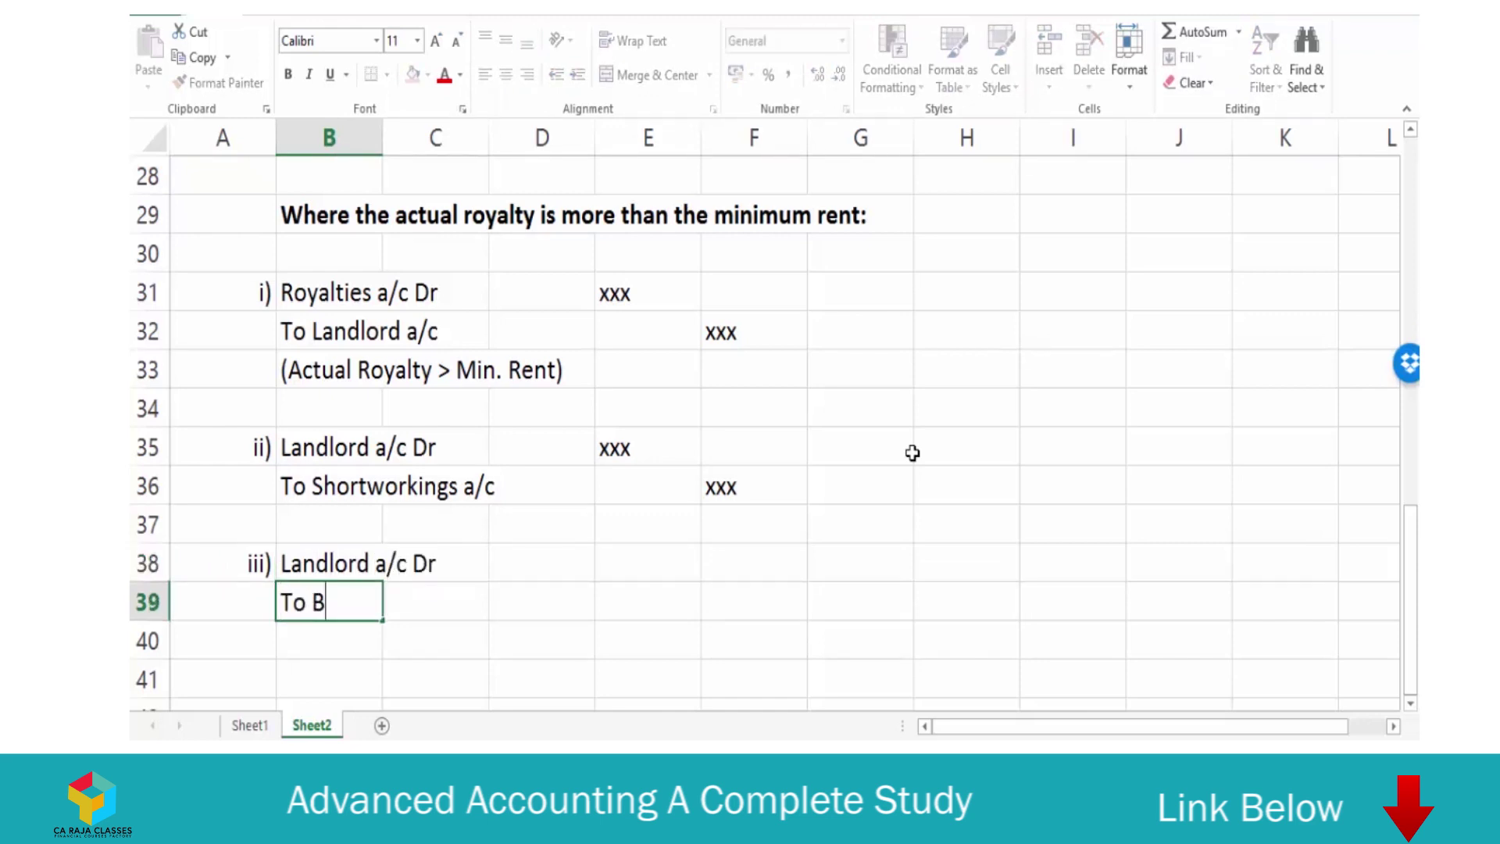
{"action": "type", "text": "ank a/c"}
{"action": "key", "text": "Return"}
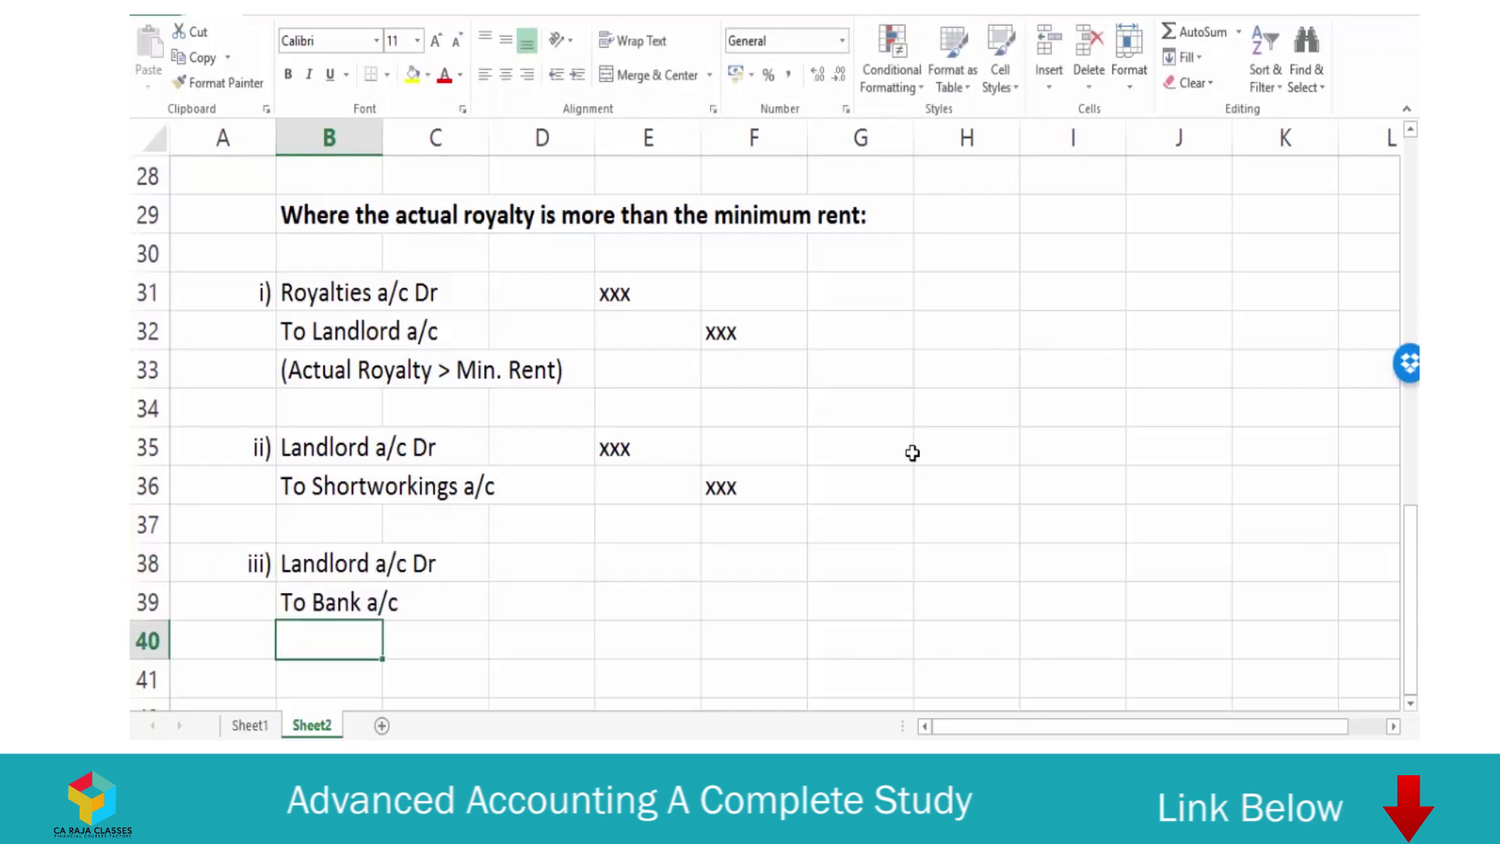
{"action": "type", "text": "To Inc"}
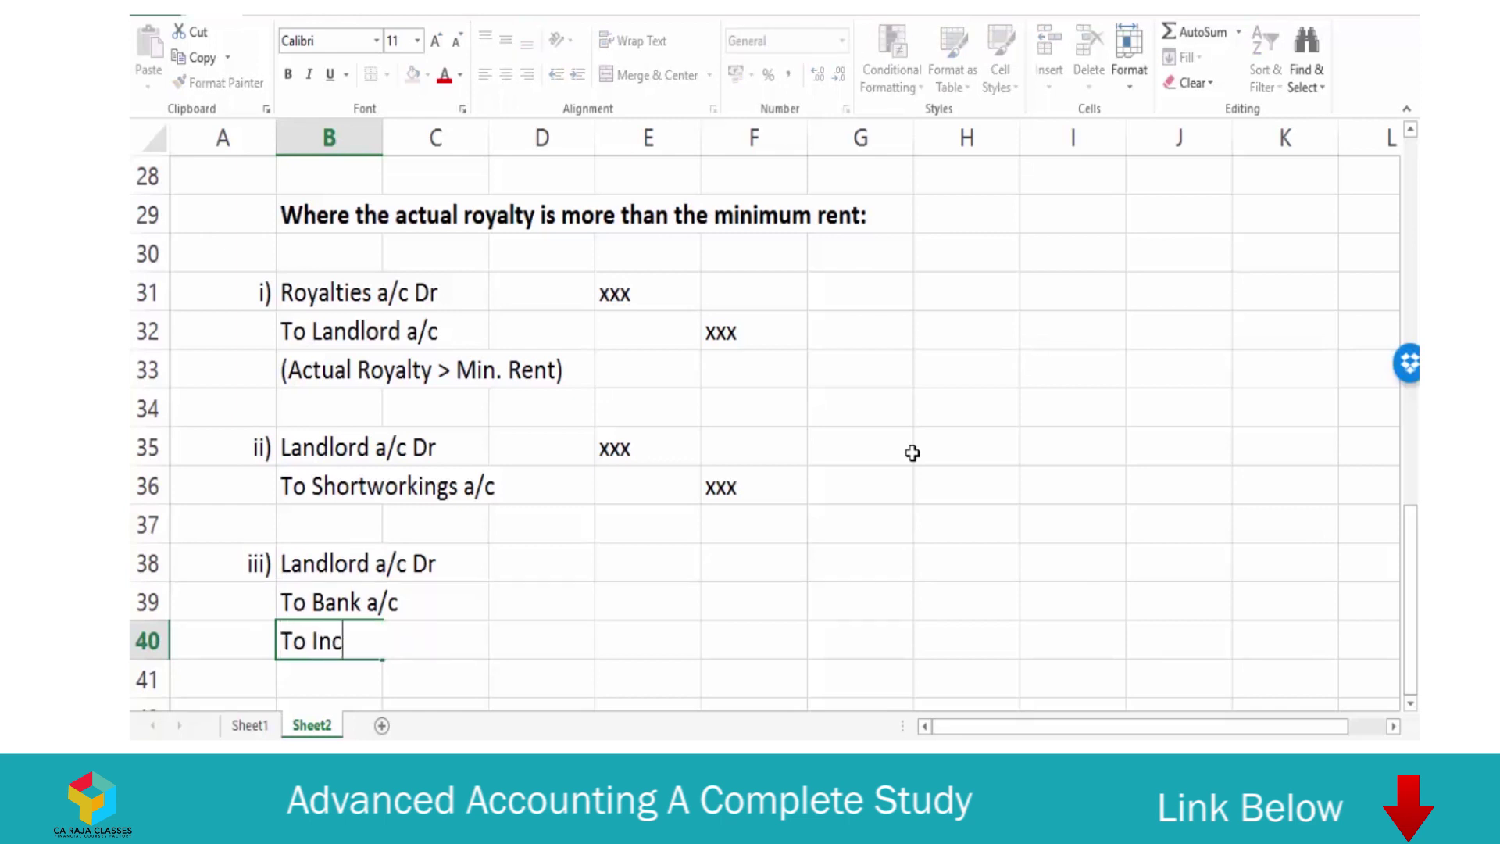
{"action": "type", "text": "ome tax pa"}
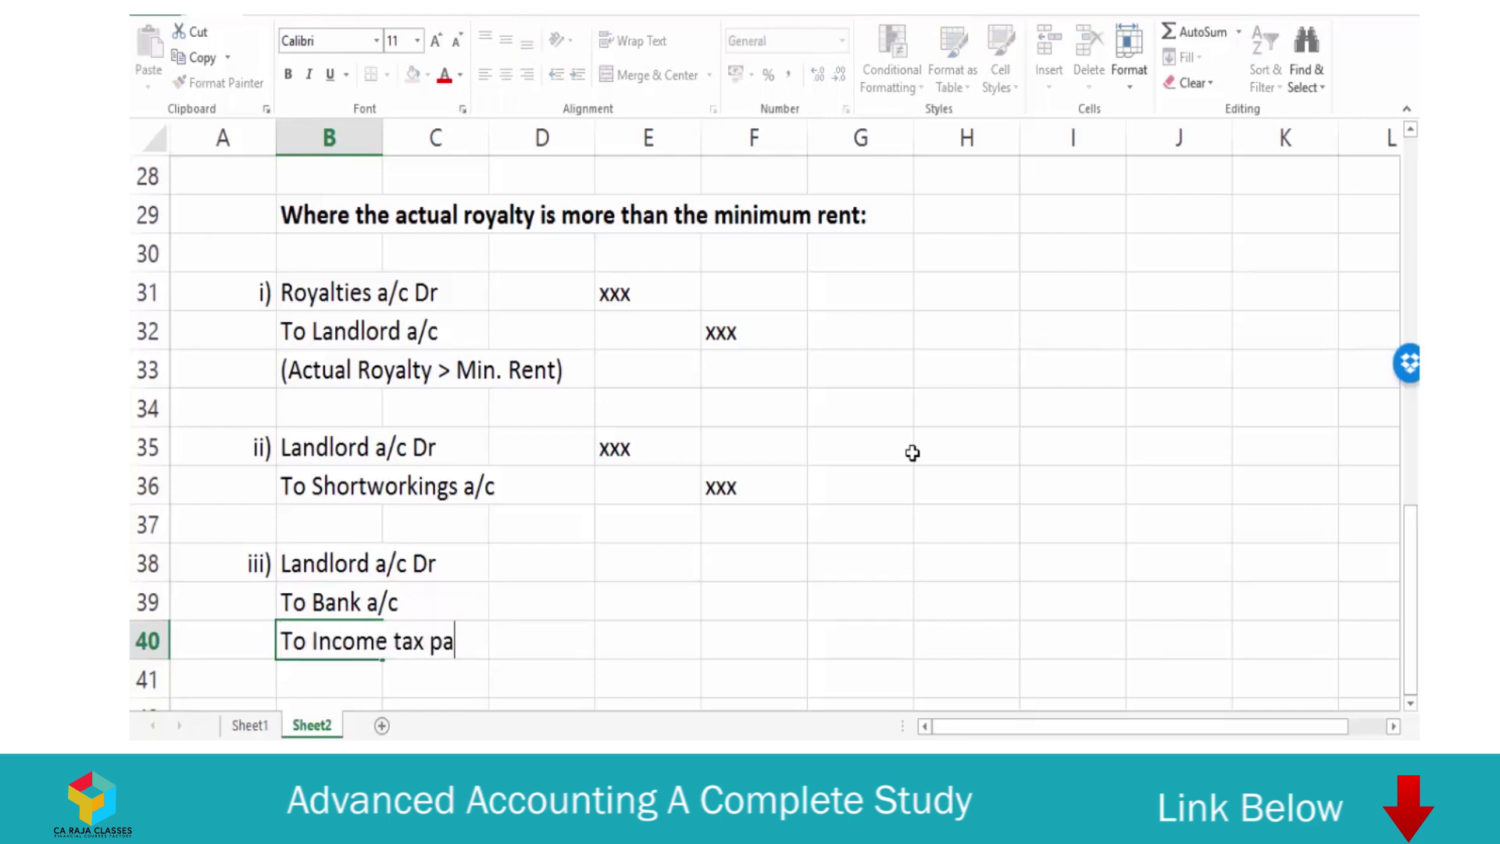
{"action": "type", "text": "yable a/c"}
{"action": "key", "text": "Return"}
Give the Landlord debit in E38 the formula =E35.
{"action": "key", "text": "Up"}
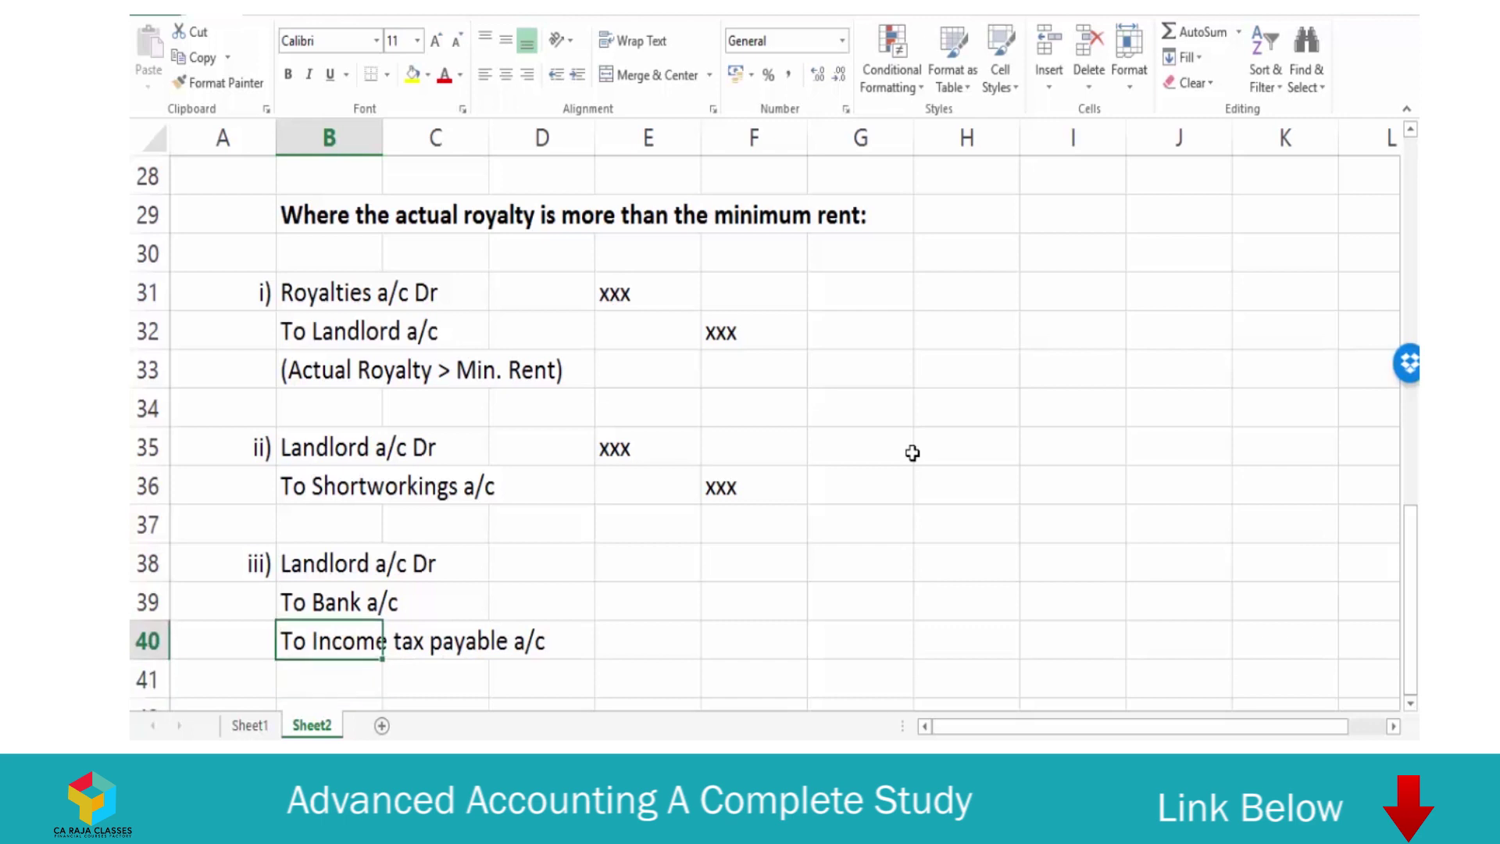
{"action": "key", "text": "Up"}
{"action": "key", "text": "Up"}
{"action": "key", "text": "Right"}
{"action": "key", "text": "Right"}
{"action": "key", "text": "Right"}
{"action": "type", "text": "="}
{"action": "key", "text": "Up"}
{"action": "key", "text": "Up"}
{"action": "key", "text": "Up"}
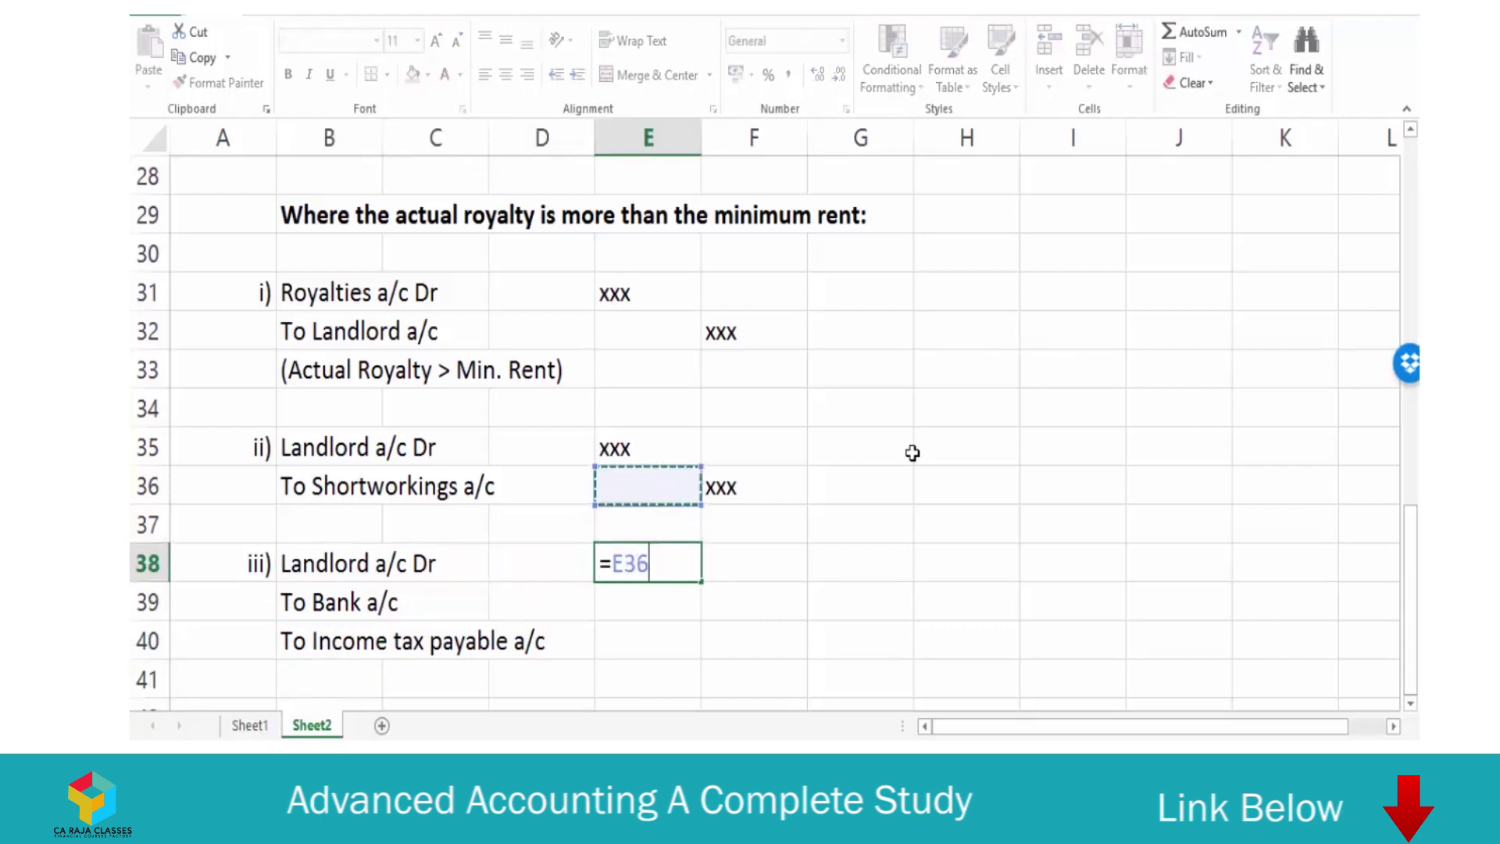
{"action": "key", "text": "Return"}
{"action": "key", "text": "Right"}
Link the credits with =F36 in F39 and =F39 in F40.
{"action": "type", "text": "="}
{"action": "key", "text": "Up"}
{"action": "key", "text": "Up"}
{"action": "key", "text": "Up"}
{"action": "key", "text": "Return"}
{"action": "type", "text": "="}
{"action": "key", "text": "Up"}
{"action": "key", "text": "Return"}
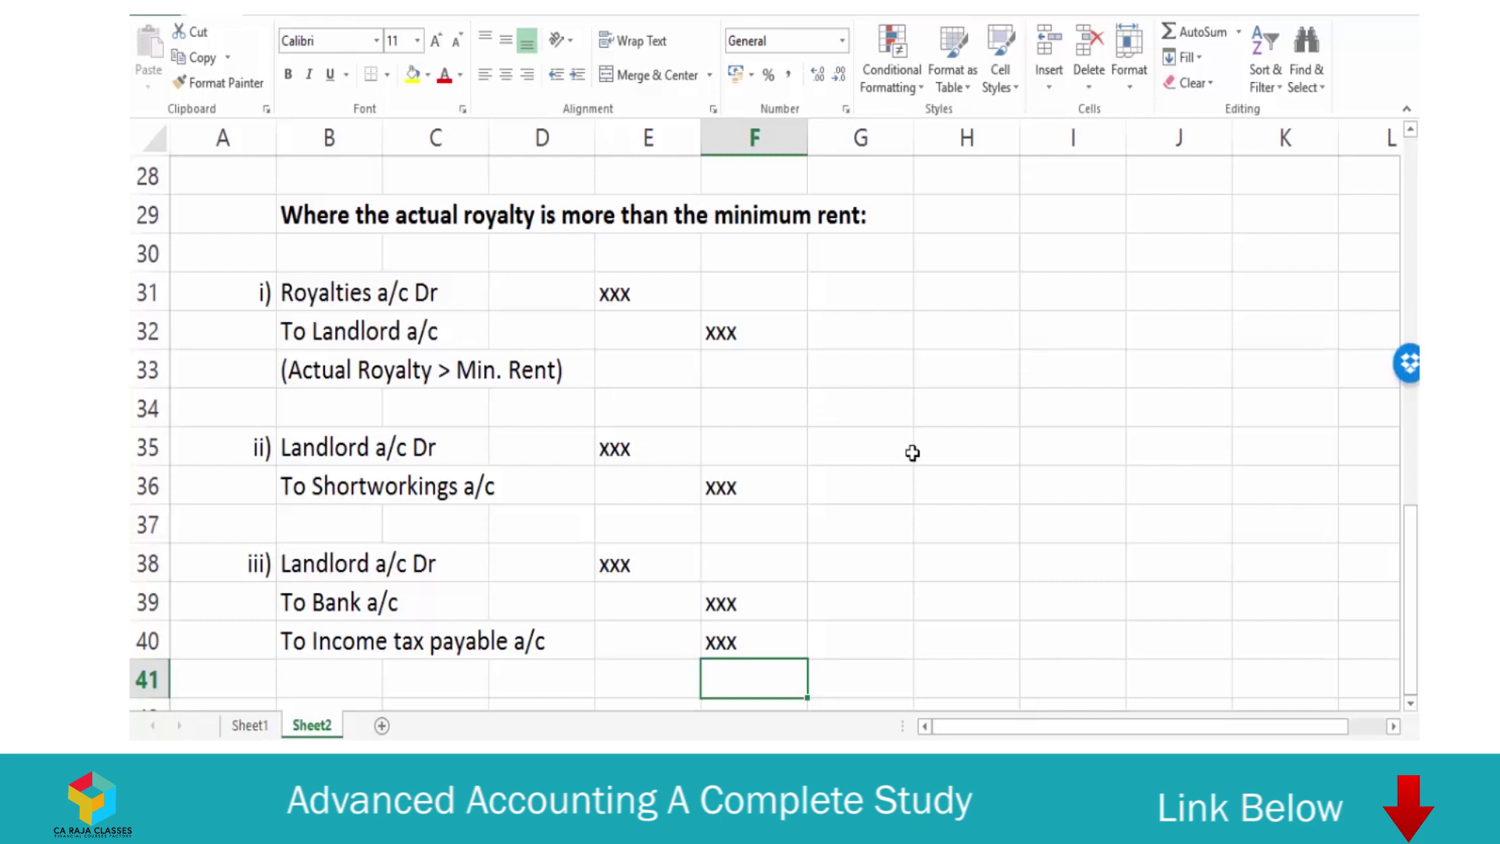
{"action": "key", "text": "Right"}
{"action": "key", "text": "Up"}
{"action": "key", "text": "Up"}
{"action": "key", "text": "Up"}
{"action": "key", "text": "Up"}
{"action": "key", "text": "Up"}
{"action": "key", "text": "Up"}
{"action": "key", "text": "Up"}
{"action": "key", "text": "Up"}
{"action": "key", "text": "Up"}
{"action": "key", "text": "Up"}
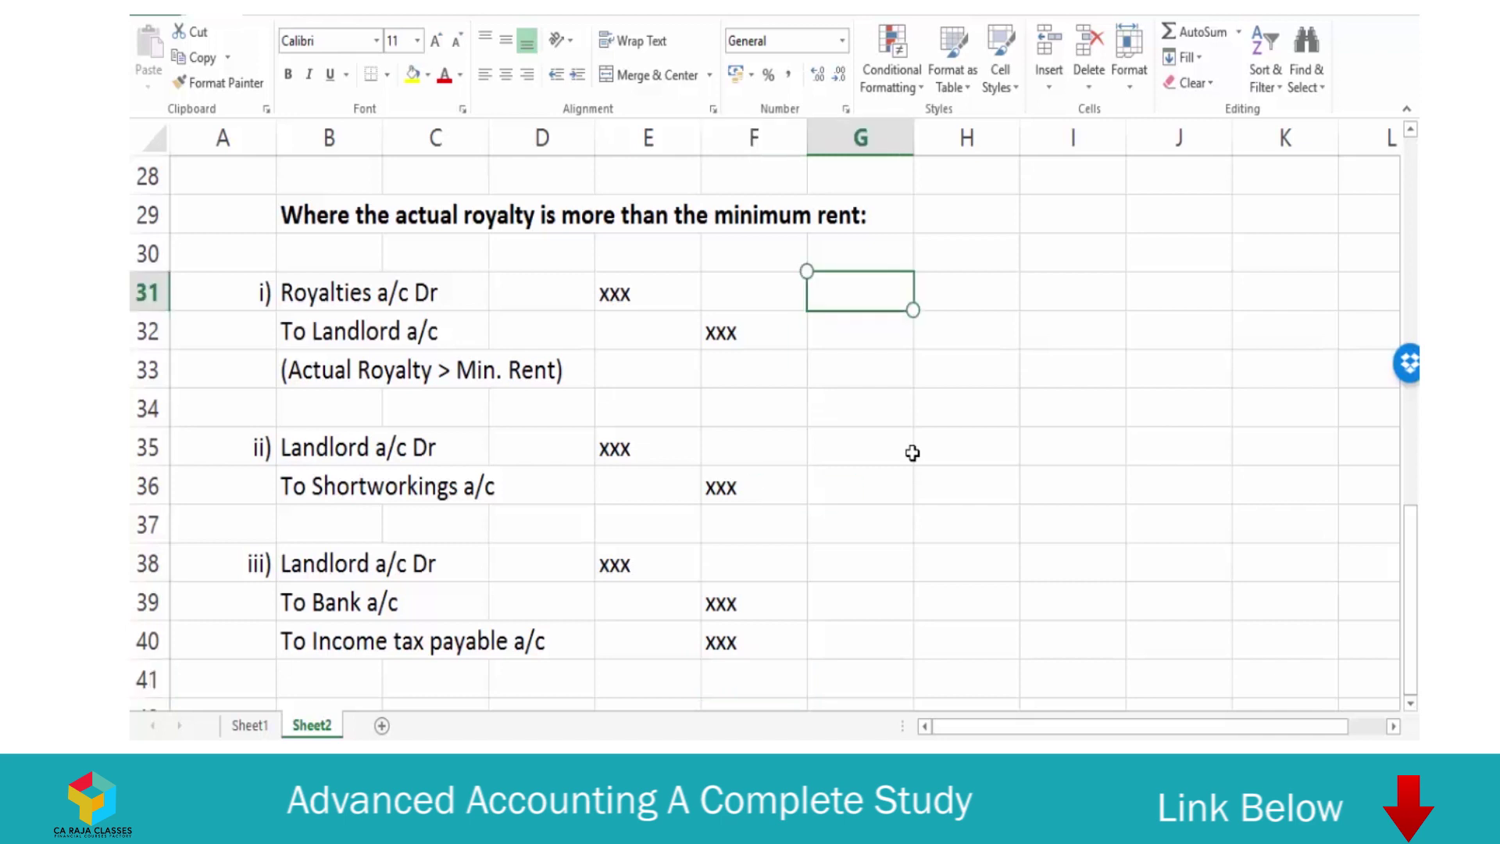
Number entry 'iv)' in G31 and right-align column G.
{"action": "type", "text": "iv)"}
{"action": "key", "text": "Return"}
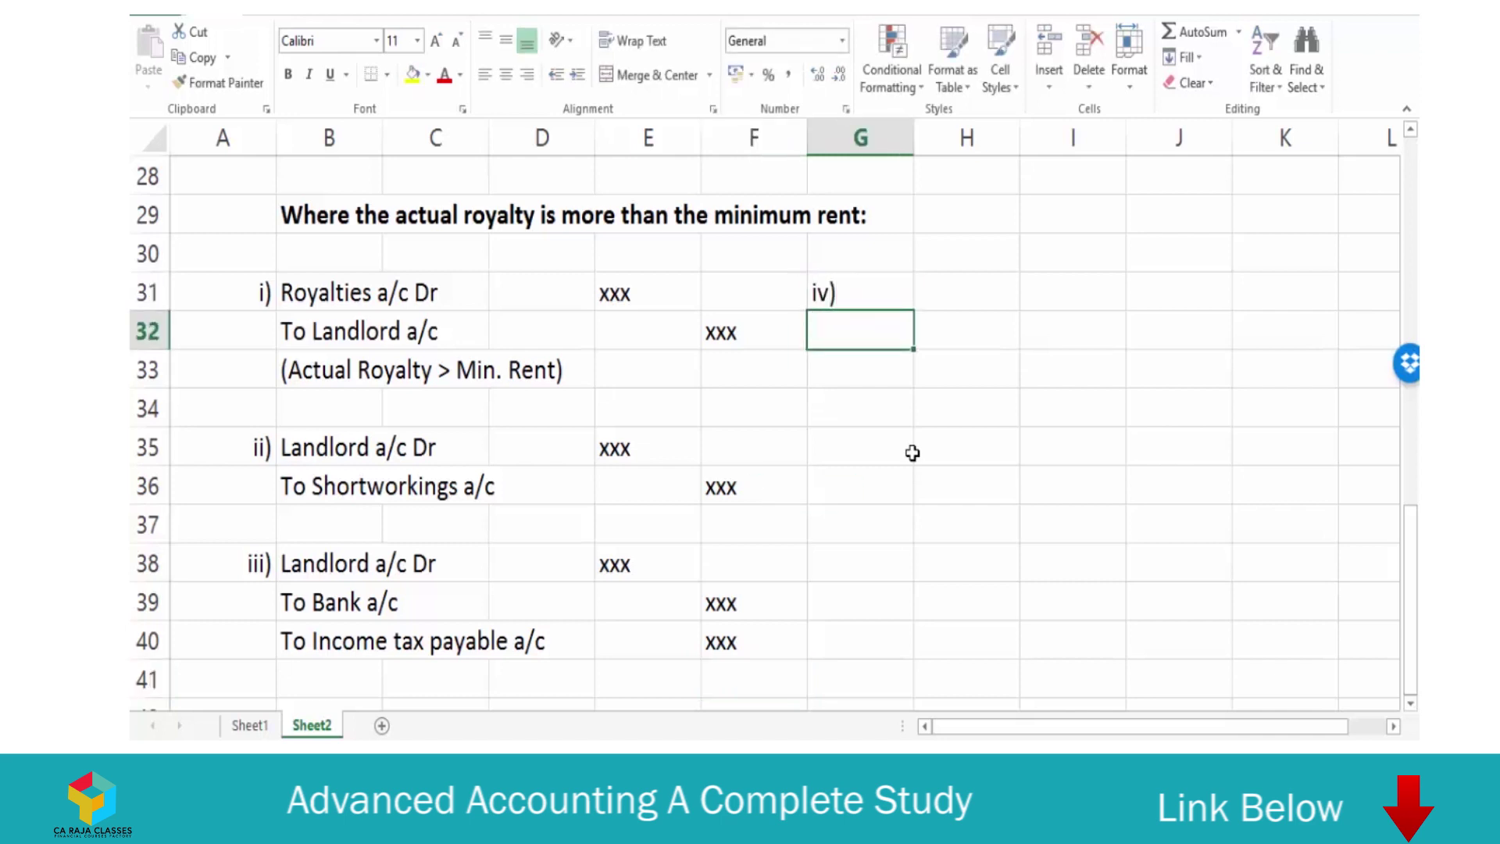
{"action": "left_click", "coordinate": [861, 138]}
{"action": "left_click", "coordinate": [532, 80]}
Enter 'Profit and Loss a/c Dr' in H31 and 'To Shorworkings a/c' in H32.
{"action": "left_click", "coordinate": [963, 299]}
{"action": "type", "text": "Shor"}
{"action": "key", "text": "BackSpace"}
{"action": "key", "text": "BackSpace"}
{"action": "key", "text": "BackSpace"}
{"action": "key", "text": "BackSpace"}
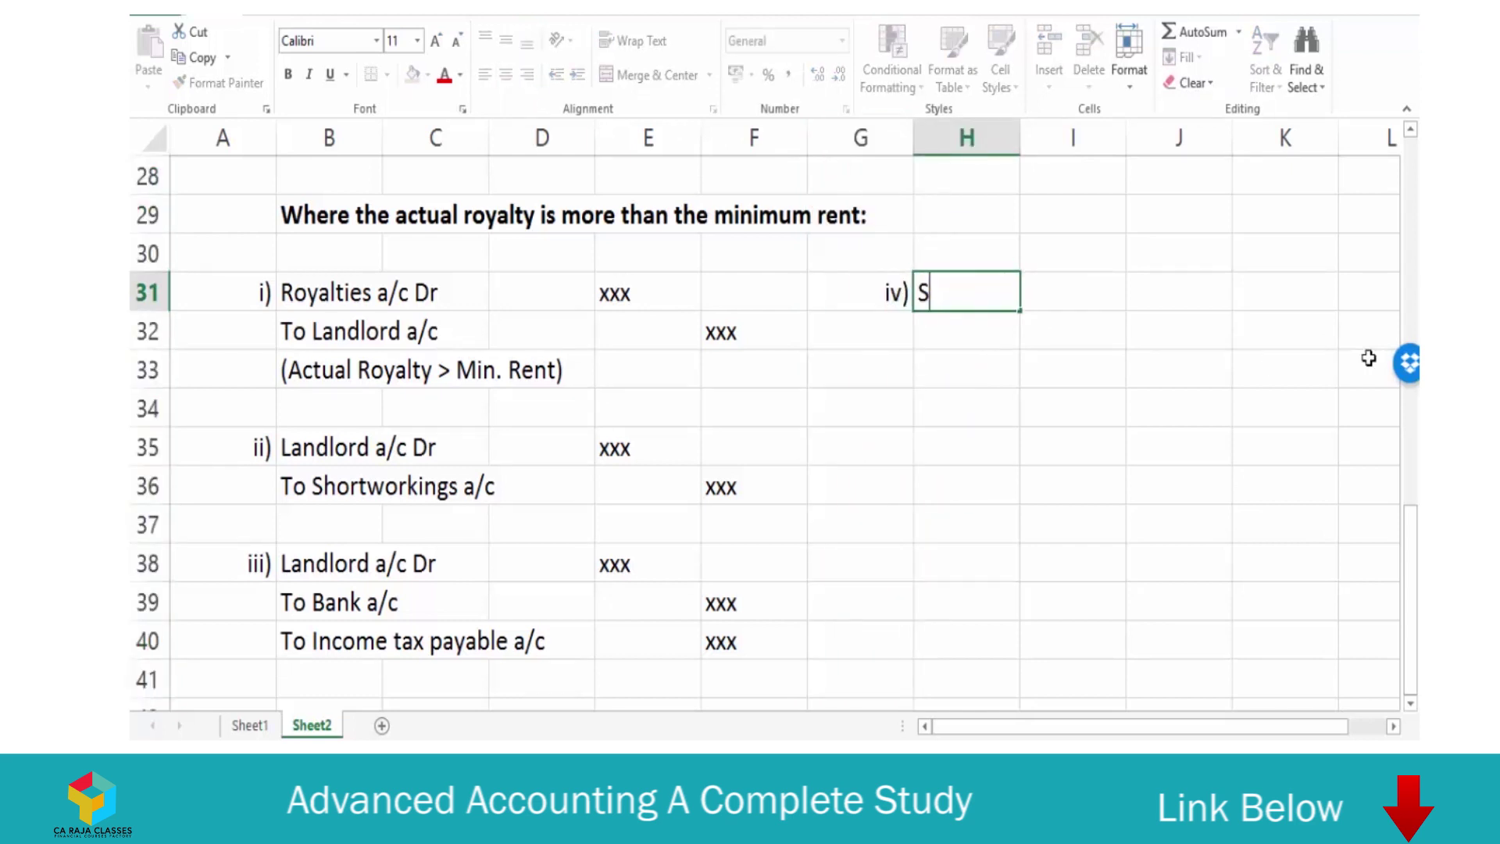
{"action": "type", "text": "Profit and Lo"}
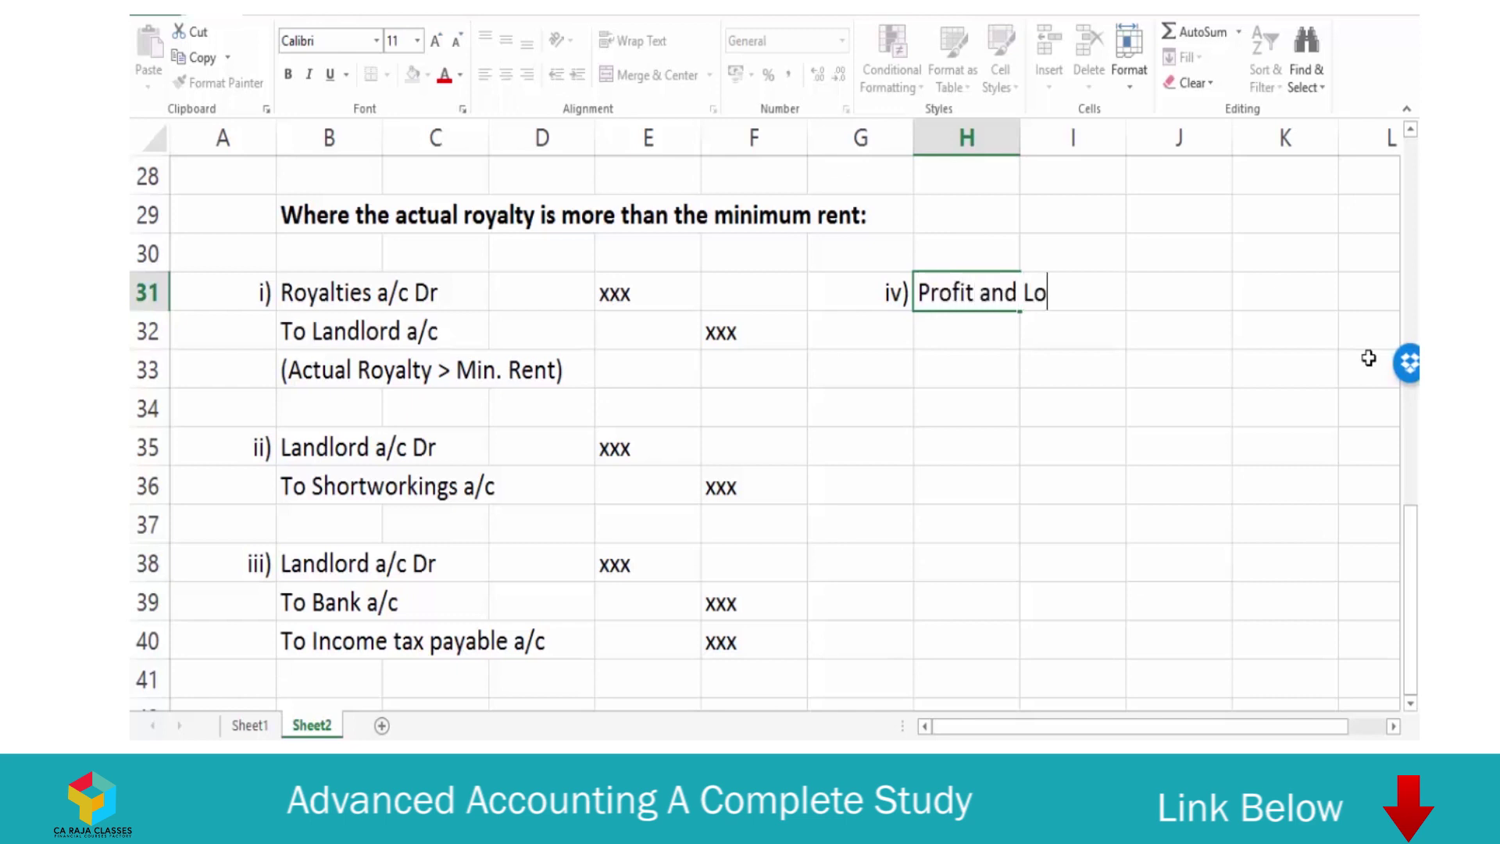
{"action": "type", "text": "ss a/c Dr"}
{"action": "key", "text": "Return"}
{"action": "type", "text": "To Shorwo"}
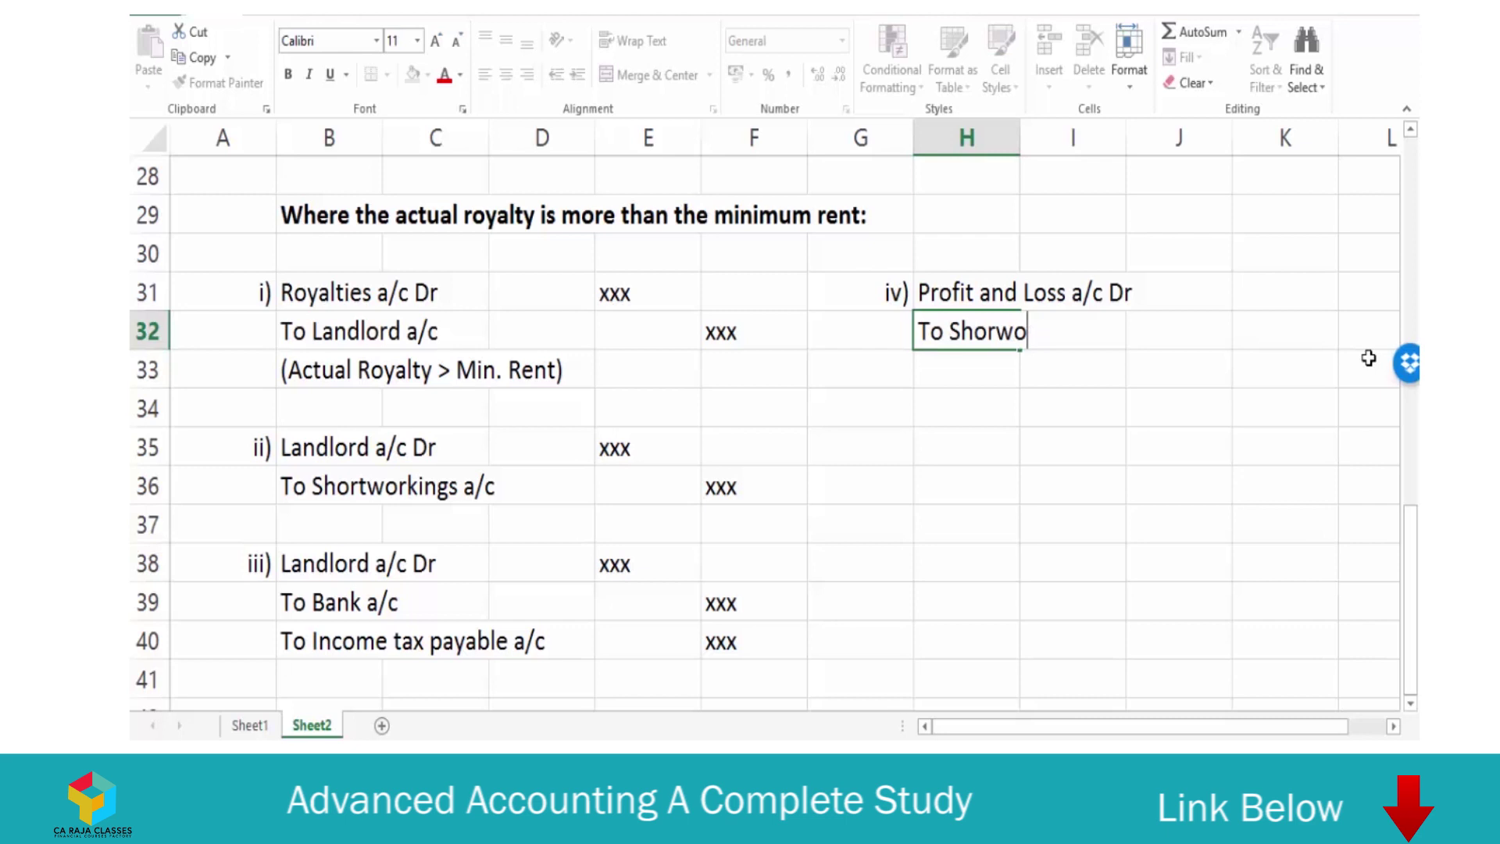
{"action": "type", "text": "rkings a/c"}
{"action": "key", "text": "Return"}
Widen column I and enter xxx amounts in J31 and K32.
{"action": "key", "text": "Up"}
{"action": "key", "text": "Up"}
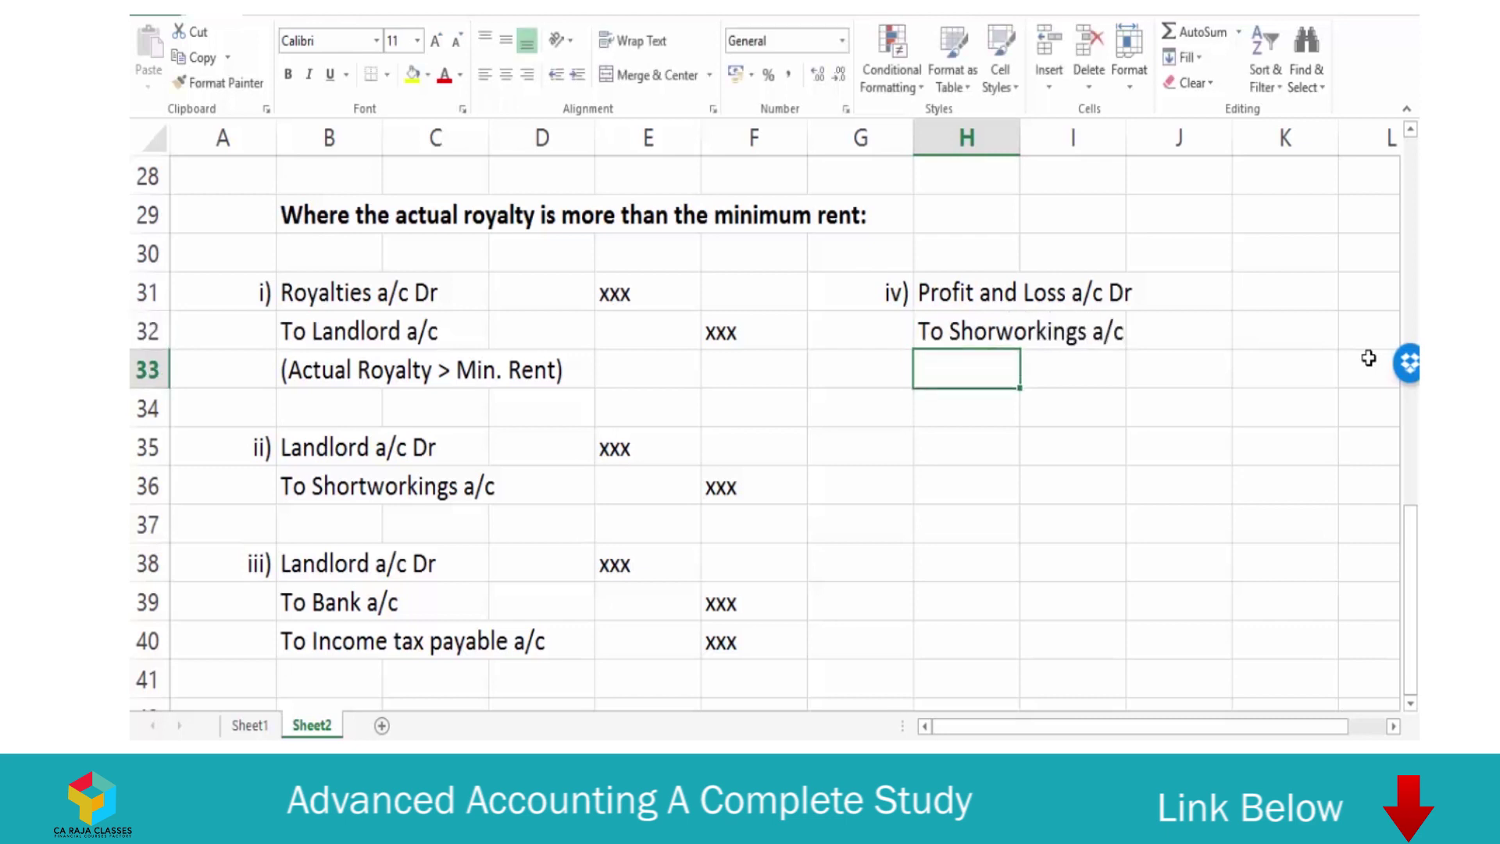
{"action": "key", "text": "Right"}
{"action": "key", "text": "Right"}
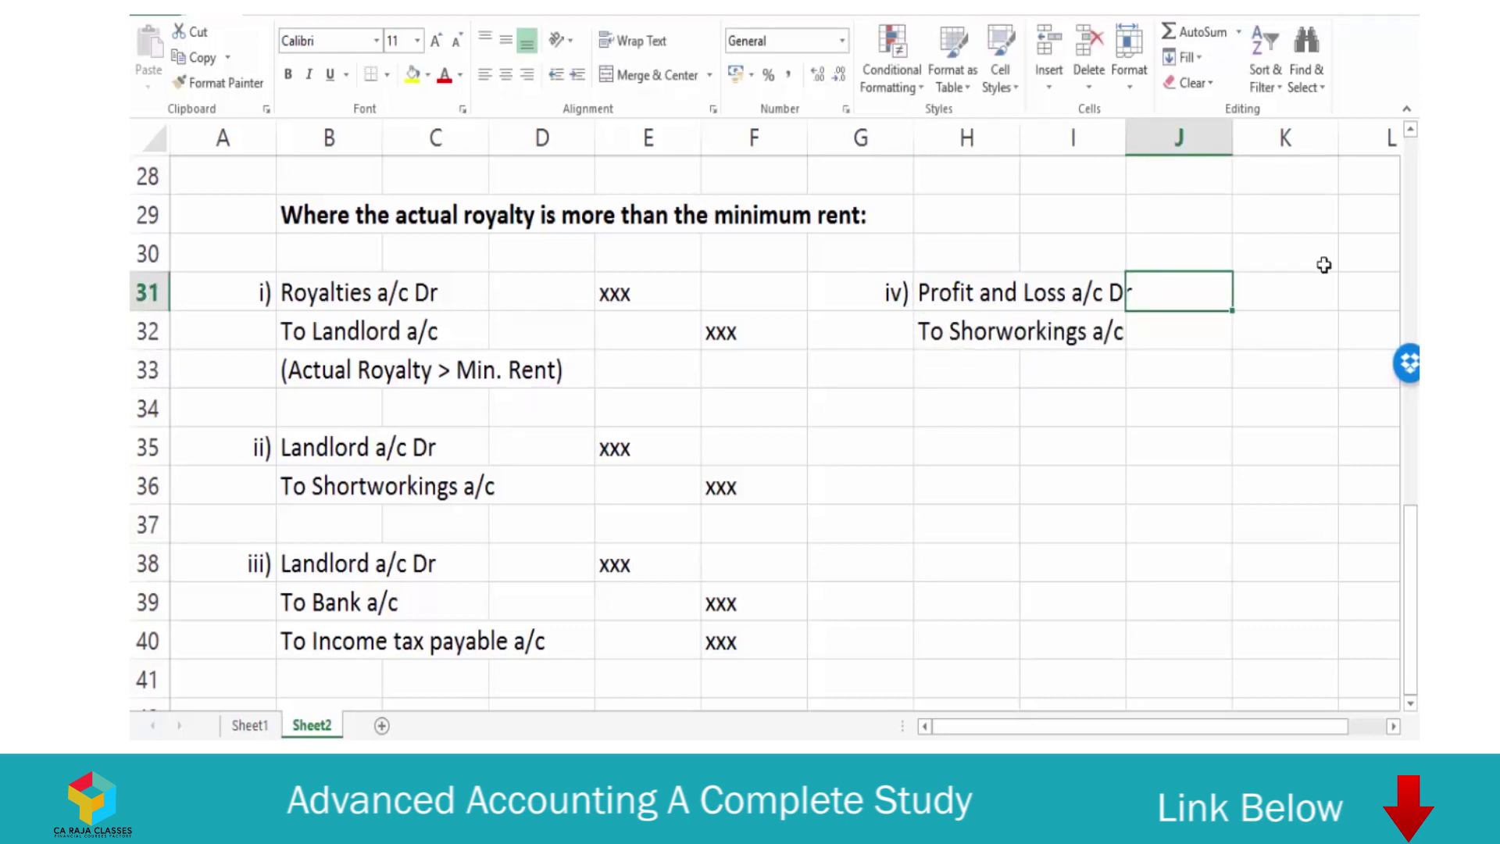
{"action": "left_click_drag", "start_coordinate": [1126, 139], "coordinate": [1145, 145]}
{"action": "type", "text": "xxx"}
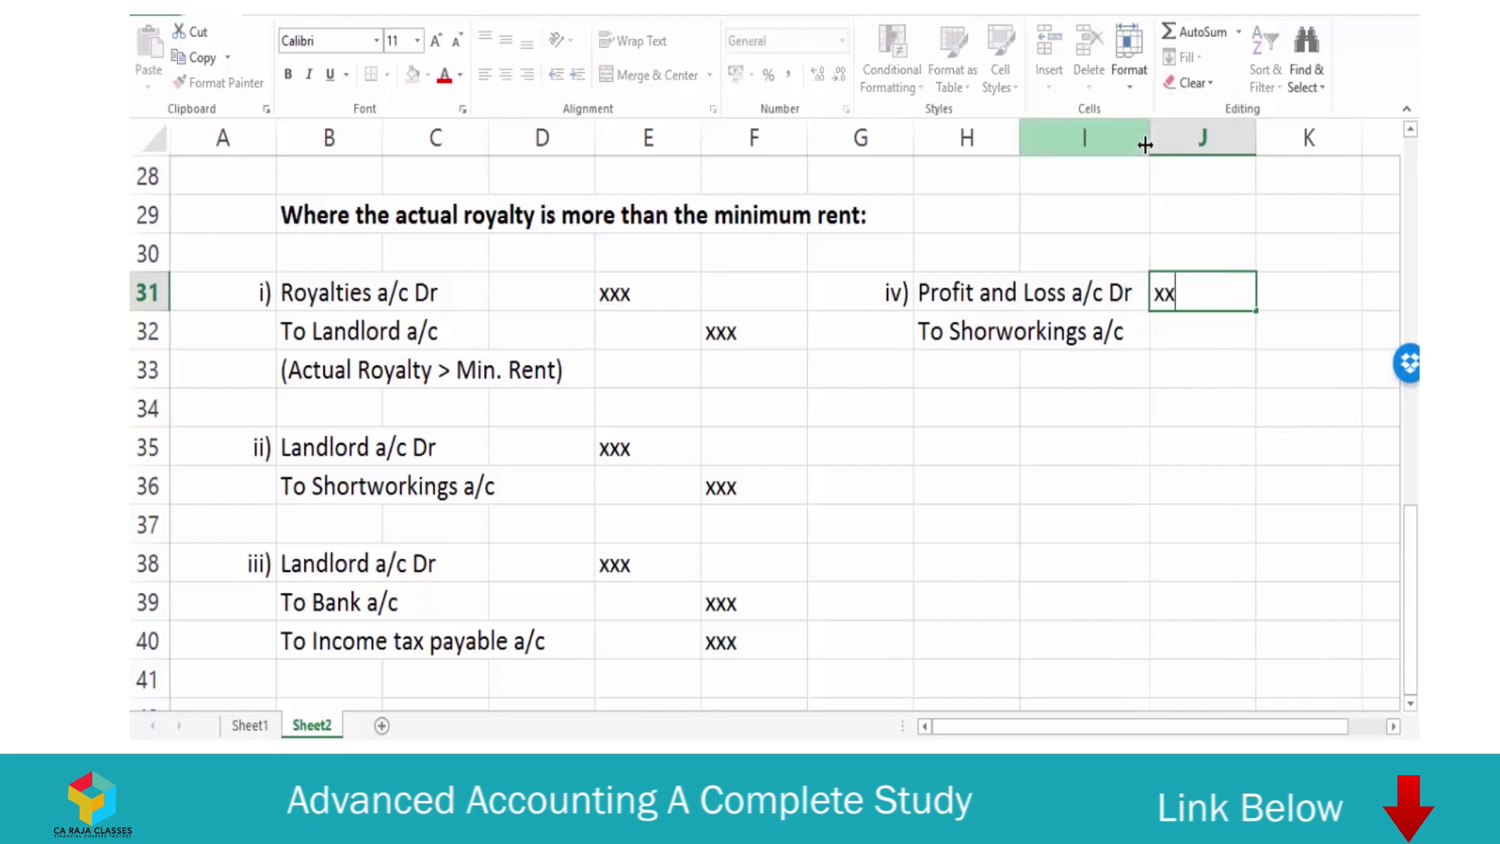
{"action": "key", "text": "Return"}
{"action": "key", "text": "Right"}
{"action": "type", "text": "xxx"}
{"action": "key", "text": "Return"}
Label the next entry 'v)' in G34.
{"action": "key", "text": "Left"}
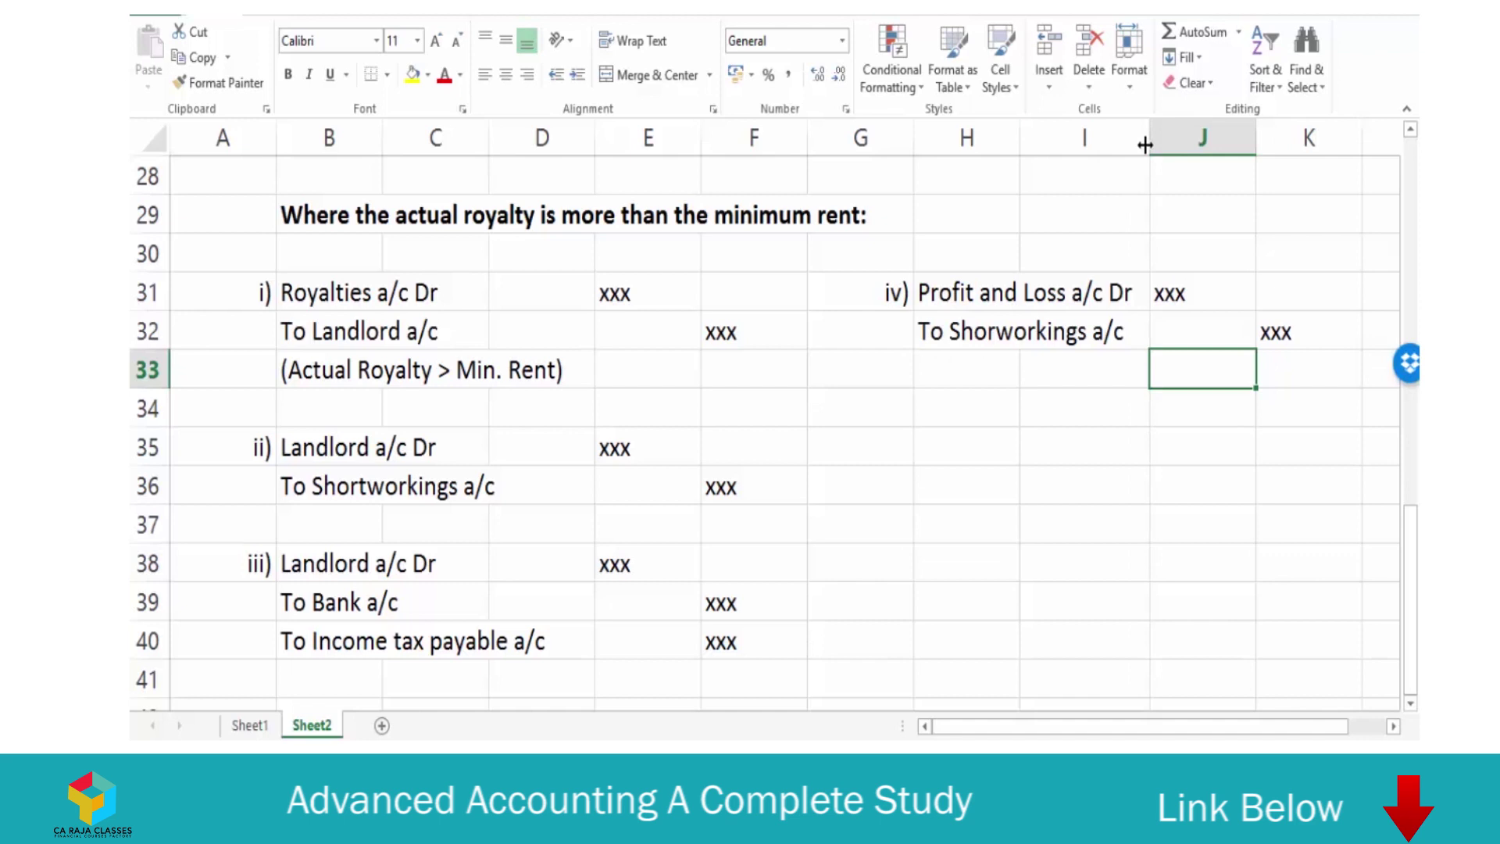
{"action": "key", "text": "Left"}
{"action": "key", "text": "Left"}
{"action": "key", "text": "Left"}
{"action": "key", "text": "Down"}
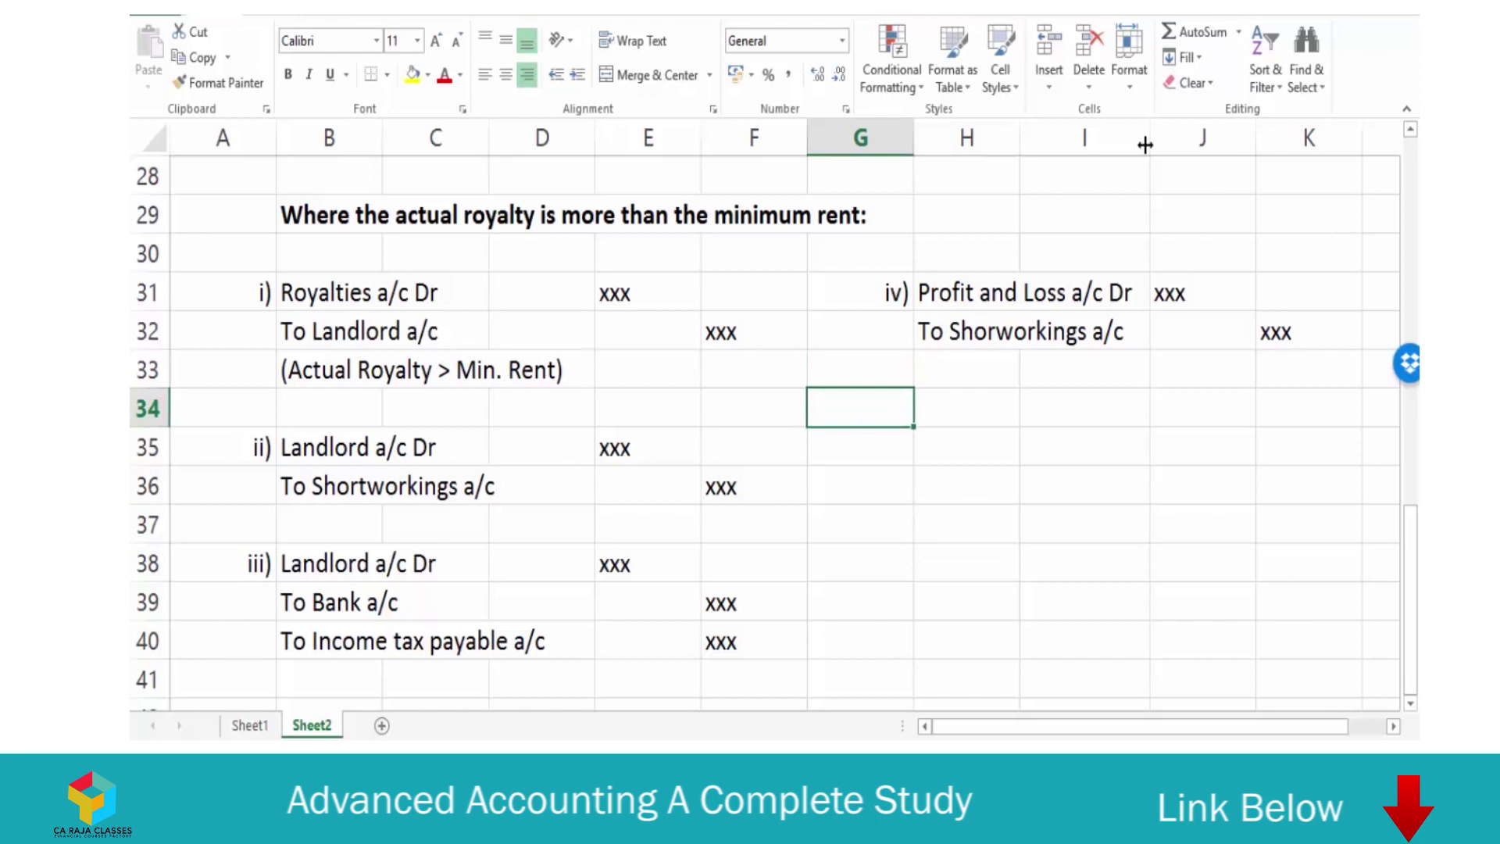
{"action": "type", "text": "v)"}
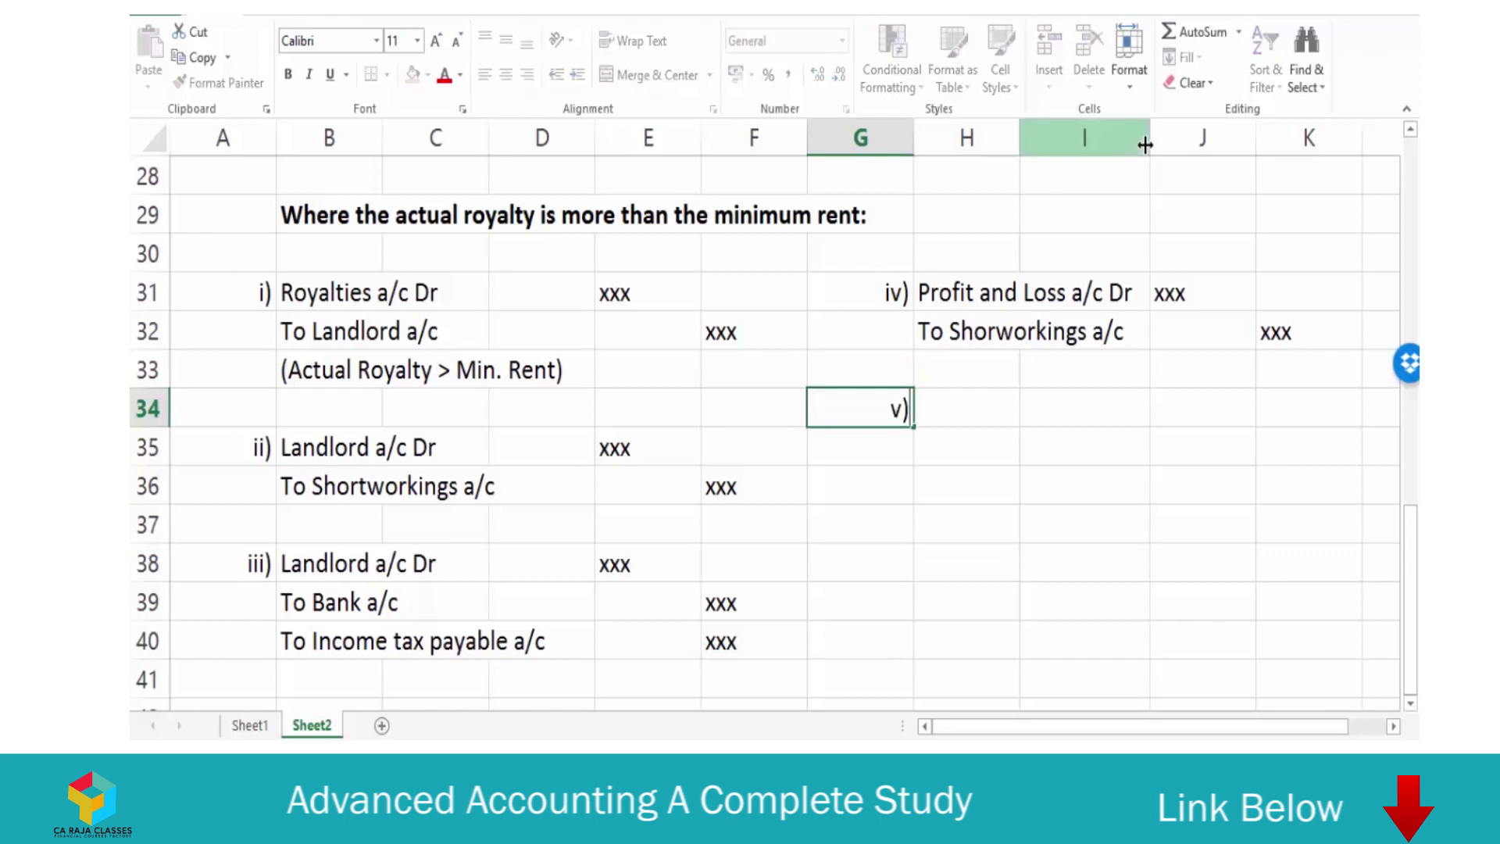
Set H34 to =H31 (Profit and Loss a/c Dr) and enter 'To Royalties a/c' in H35.
{"action": "key", "text": "Right"}
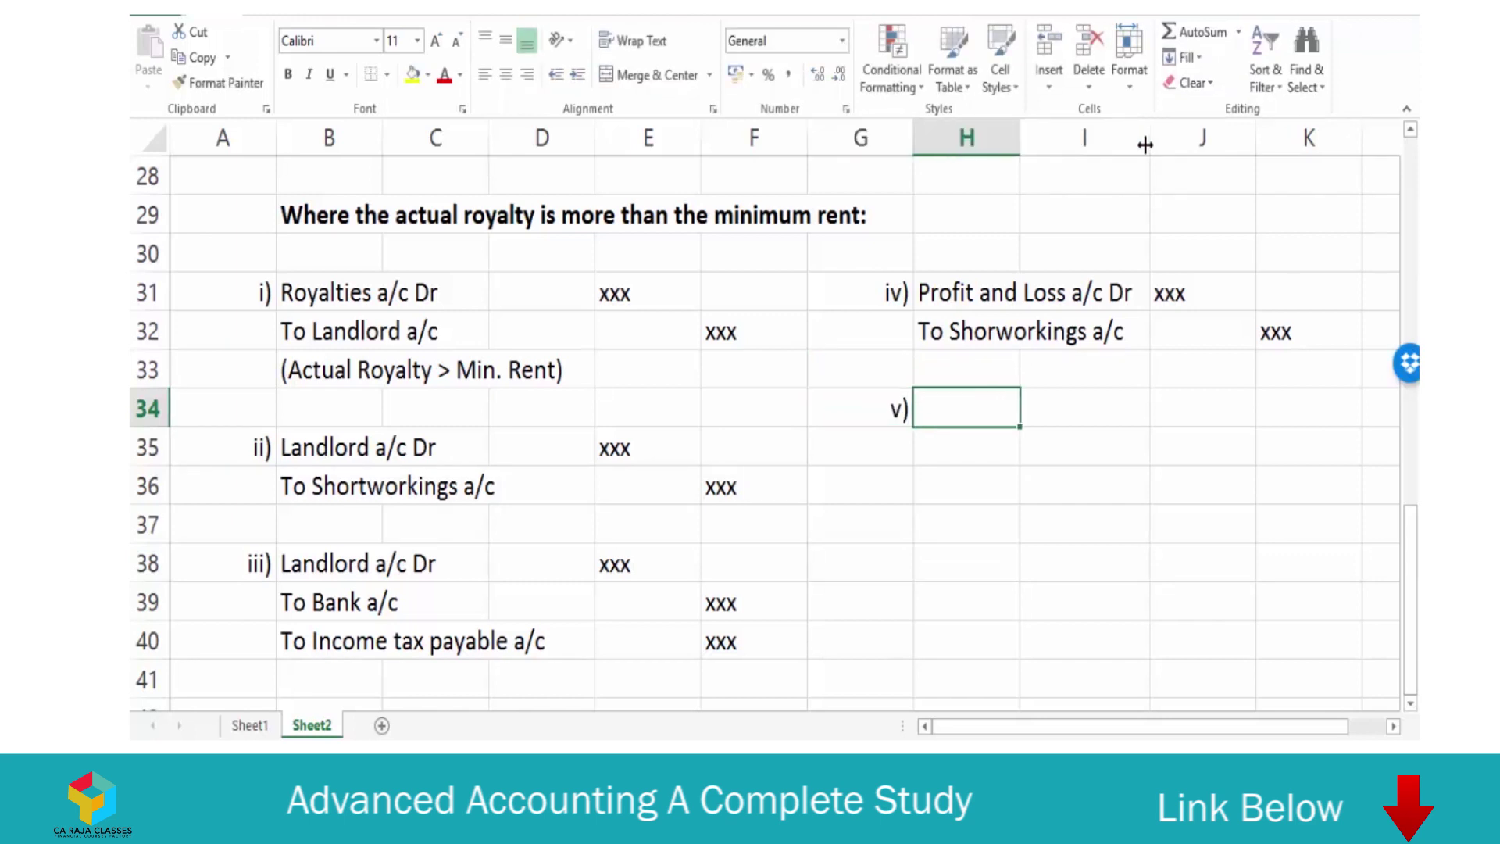
{"action": "type", "text": "="}
{"action": "key", "text": "Up"}
{"action": "key", "text": "Up"}
{"action": "key", "text": "Up"}
{"action": "key", "text": "Return"}
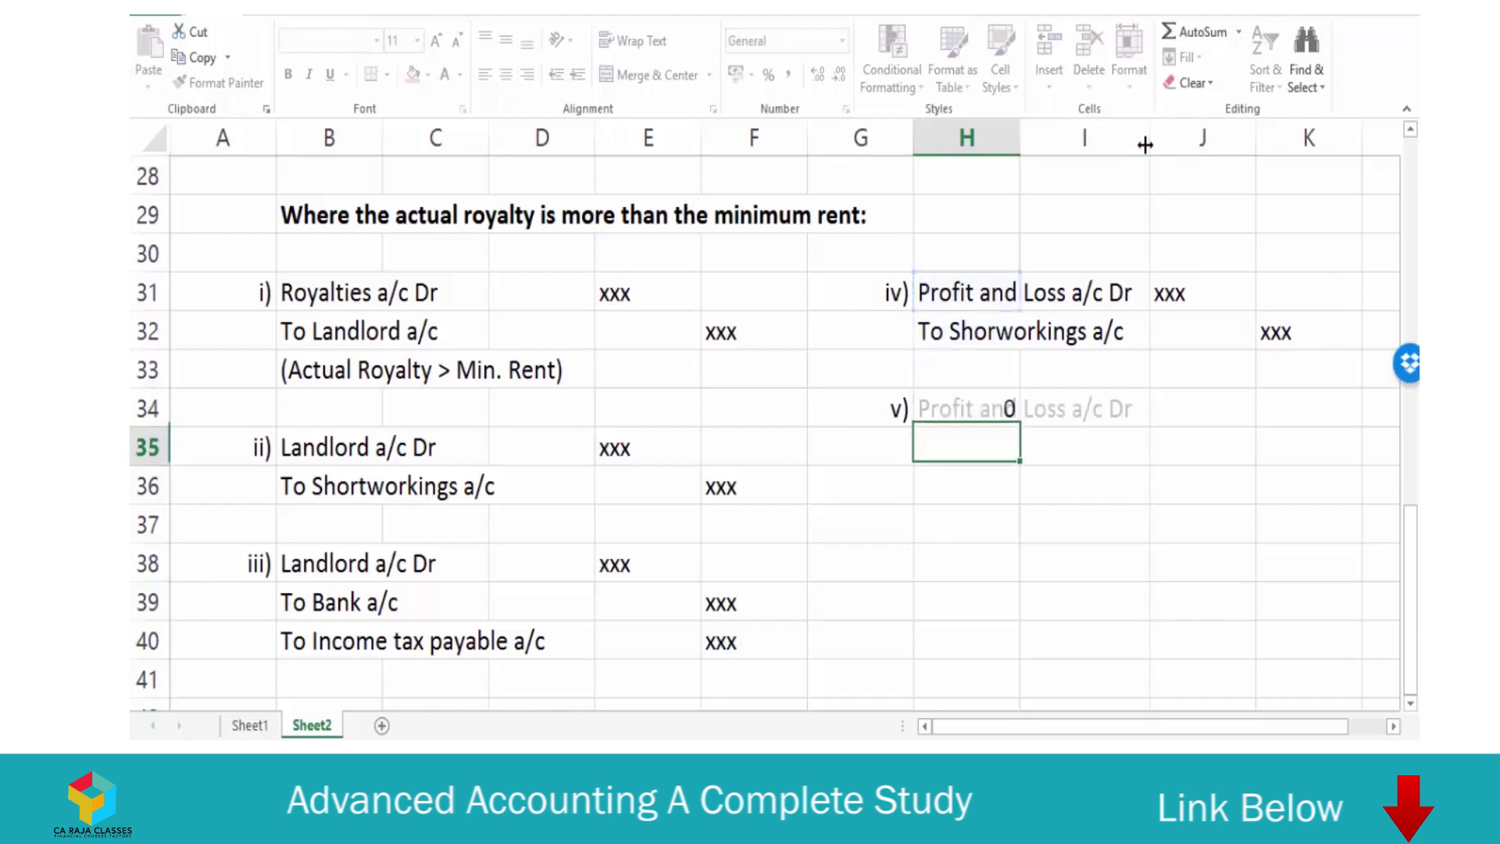
{"action": "type", "text": "To"}
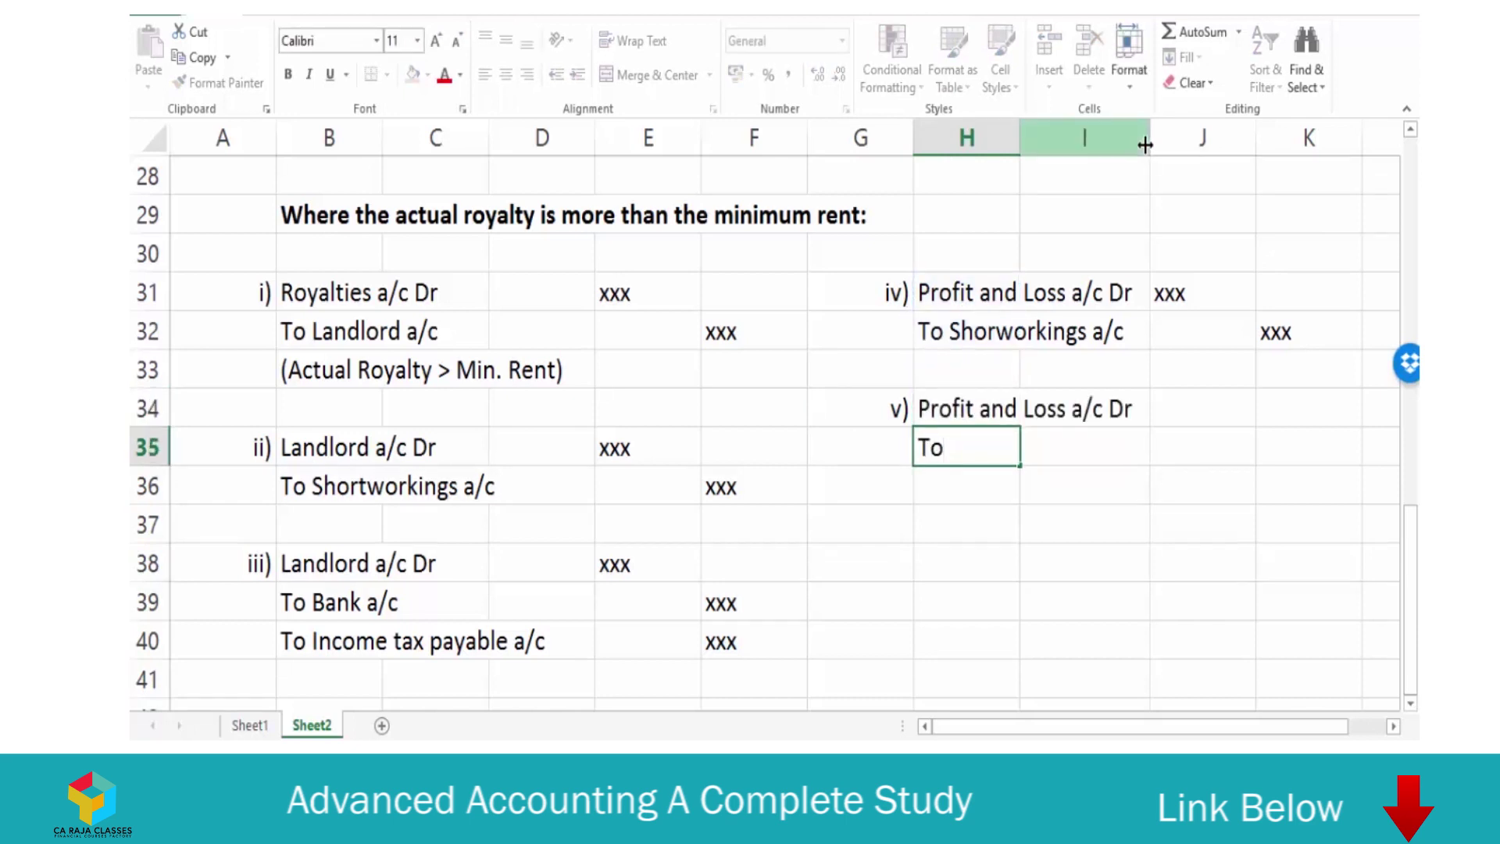
{"action": "type", "text": " Royalties a/c"}
{"action": "key", "text": "Tab"}
{"action": "key", "text": "Tab"}
Link J34 to J31 for the xxx debit and copy it into K35 as the credit.
{"action": "key", "text": "Up"}
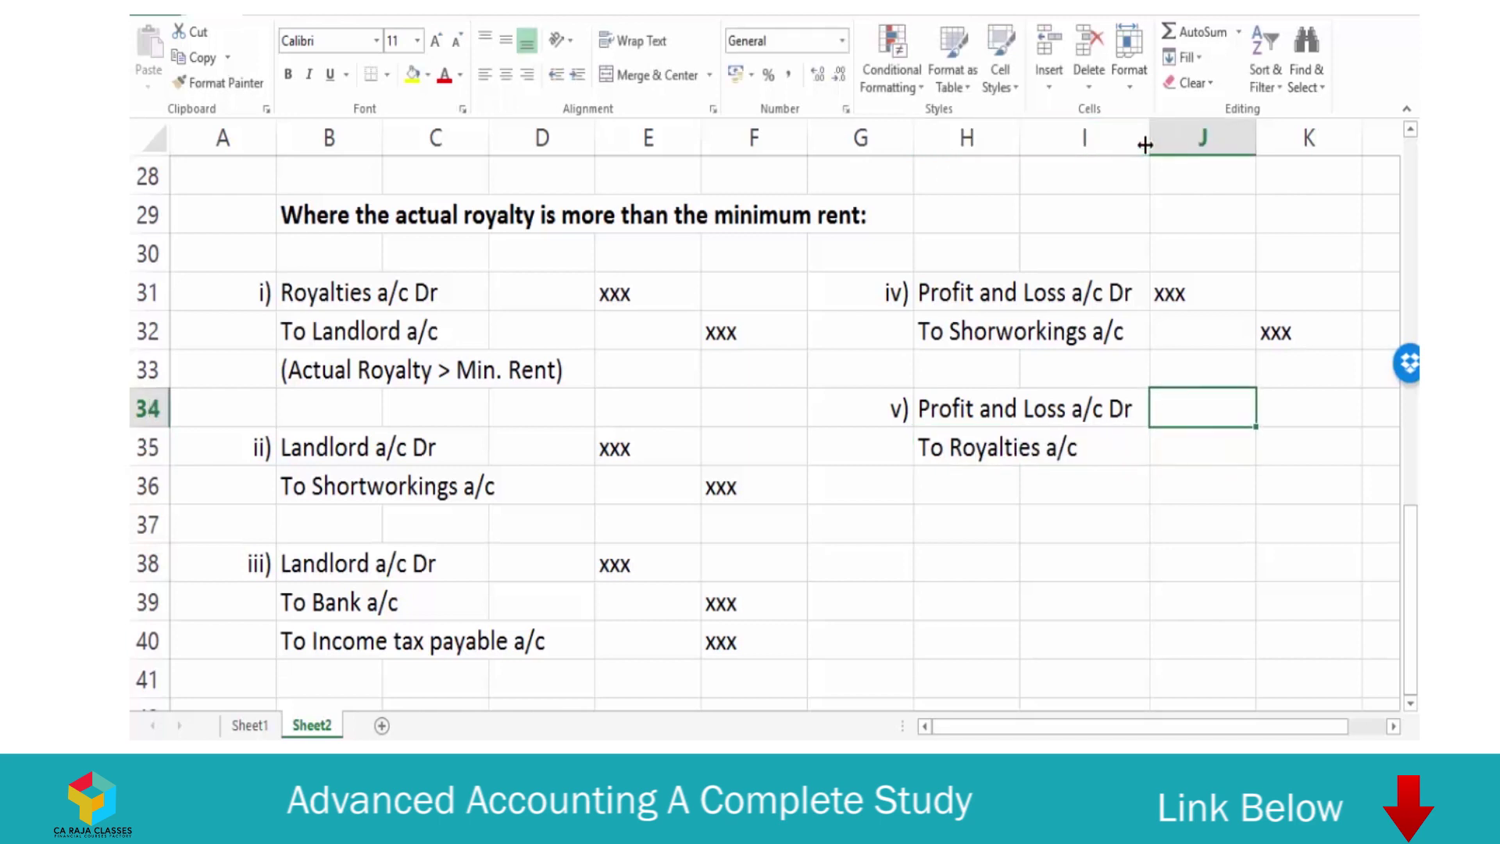
{"action": "type", "text": "="}
{"action": "key", "text": "Up"}
{"action": "key", "text": "Up"}
{"action": "key", "text": "Up"}
{"action": "key", "text": "Return"}
{"action": "key", "text": "ctrl+c"}
{"action": "key", "text": "Escape"}
{"action": "key", "text": "Up"}
{"action": "key", "text": "ctrl+c"}
{"action": "key", "text": "Right"}
{"action": "key", "text": "Down"}
{"action": "key", "text": "Return"}
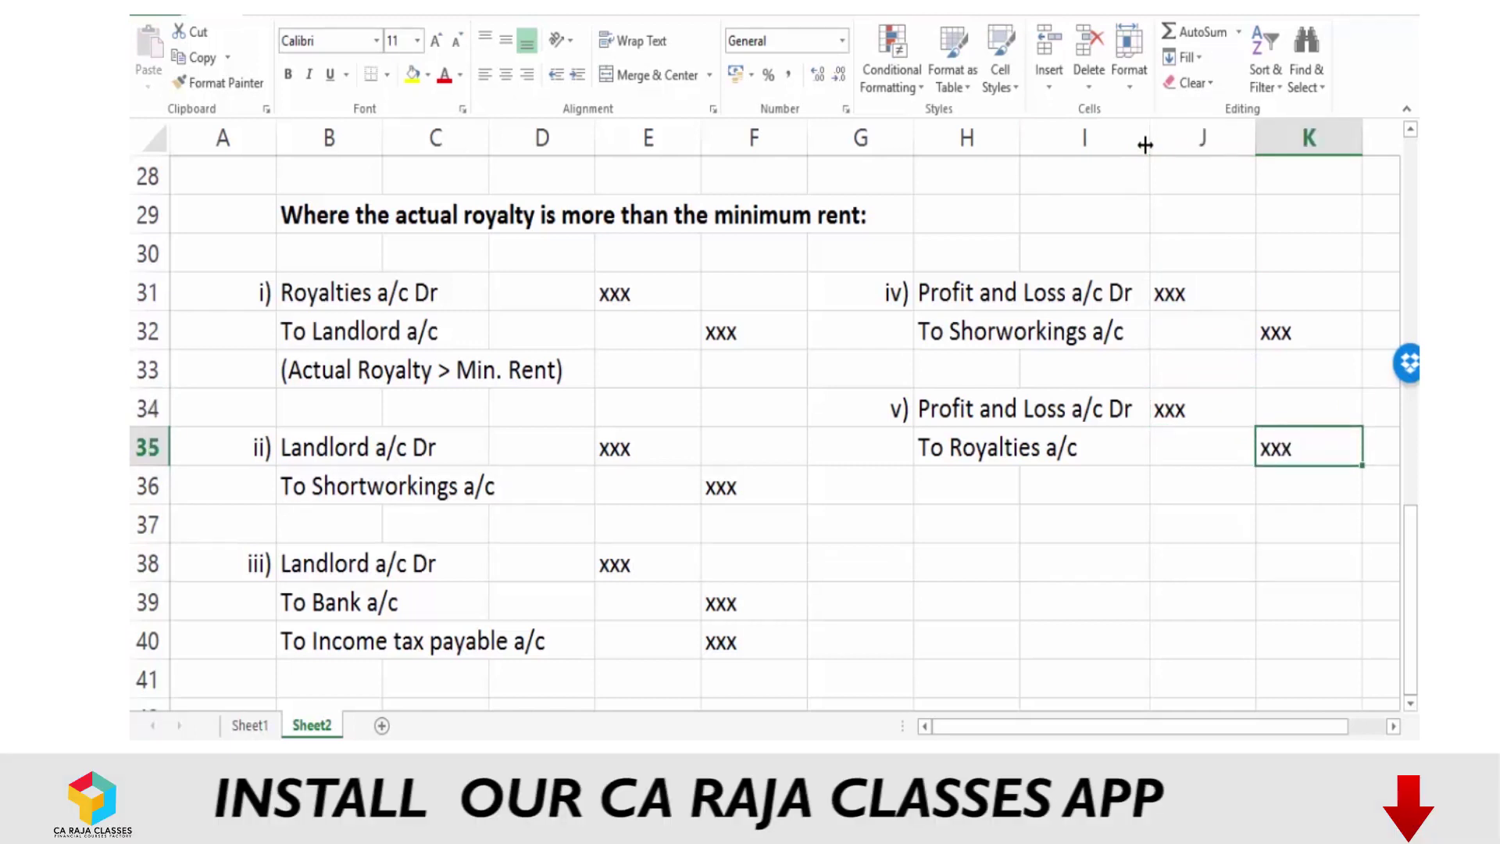